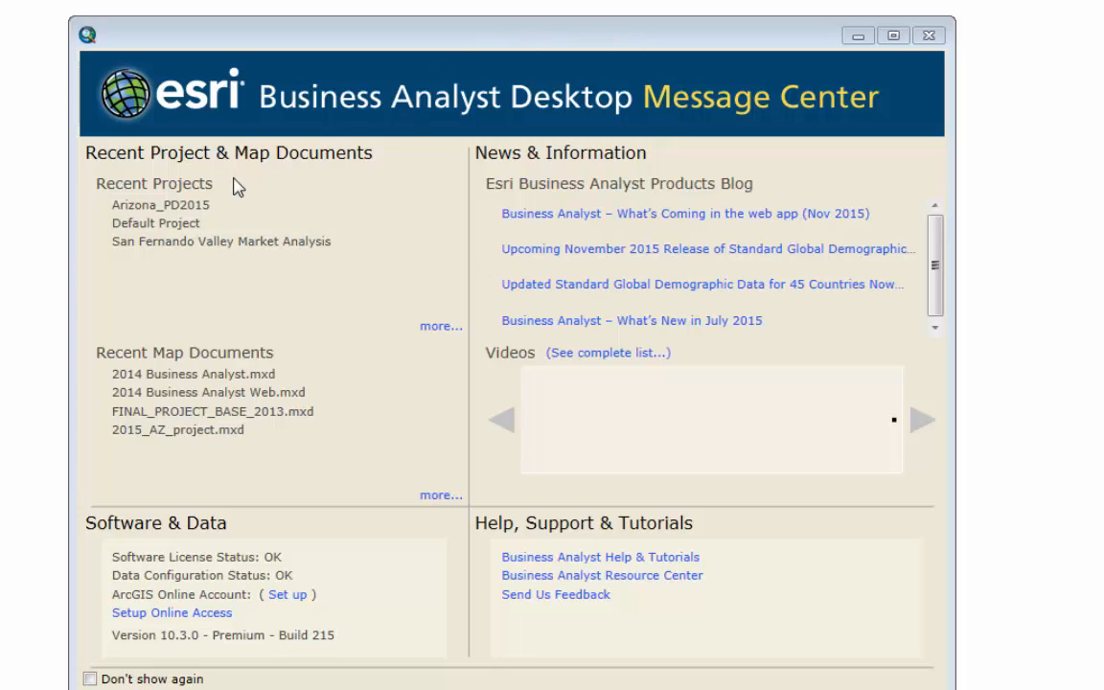
# In the 2014 Business Analyst map, replace the Basemap Layers display with the States demographic layer
pyautogui.click(168, 233)
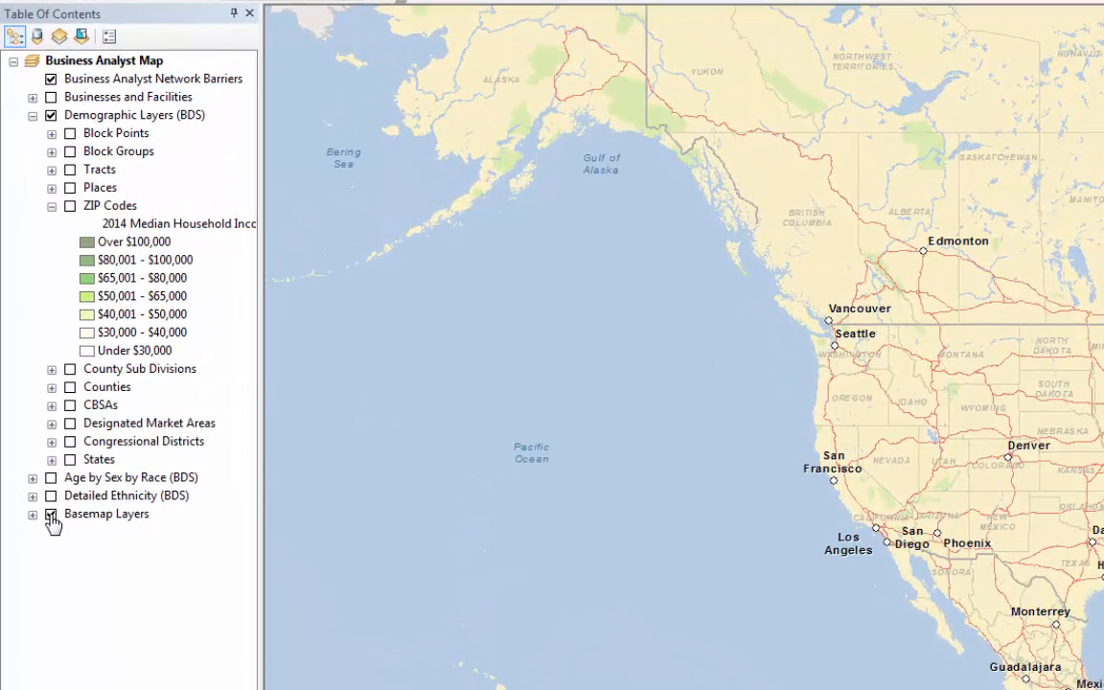
pyautogui.click(51, 515)
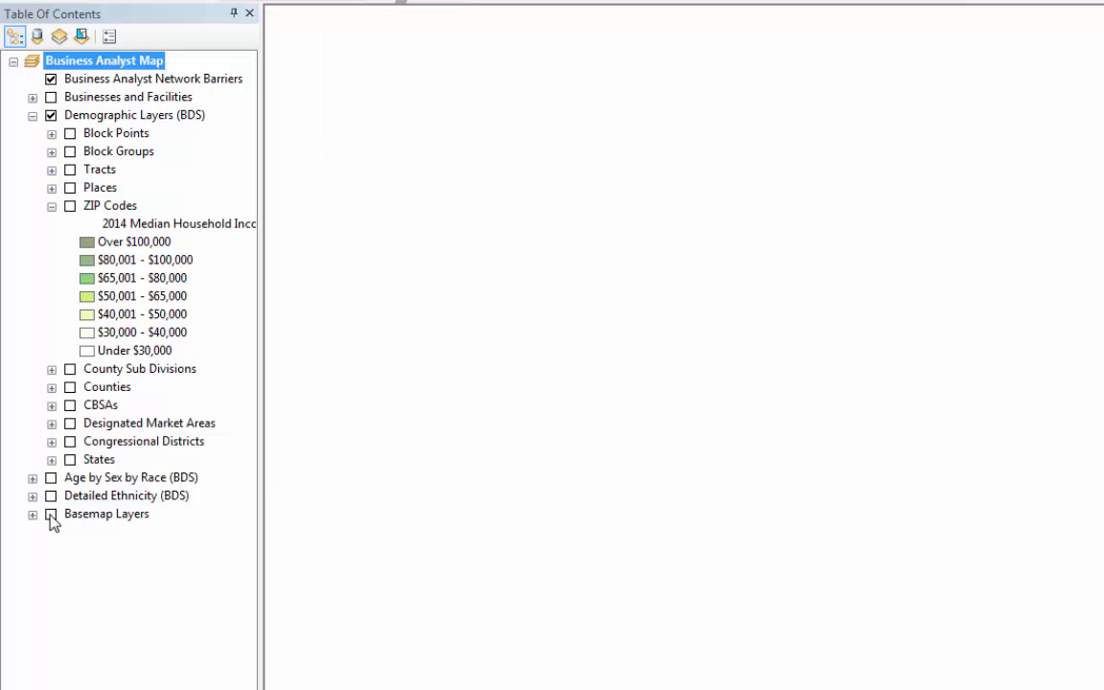
pyautogui.click(70, 459)
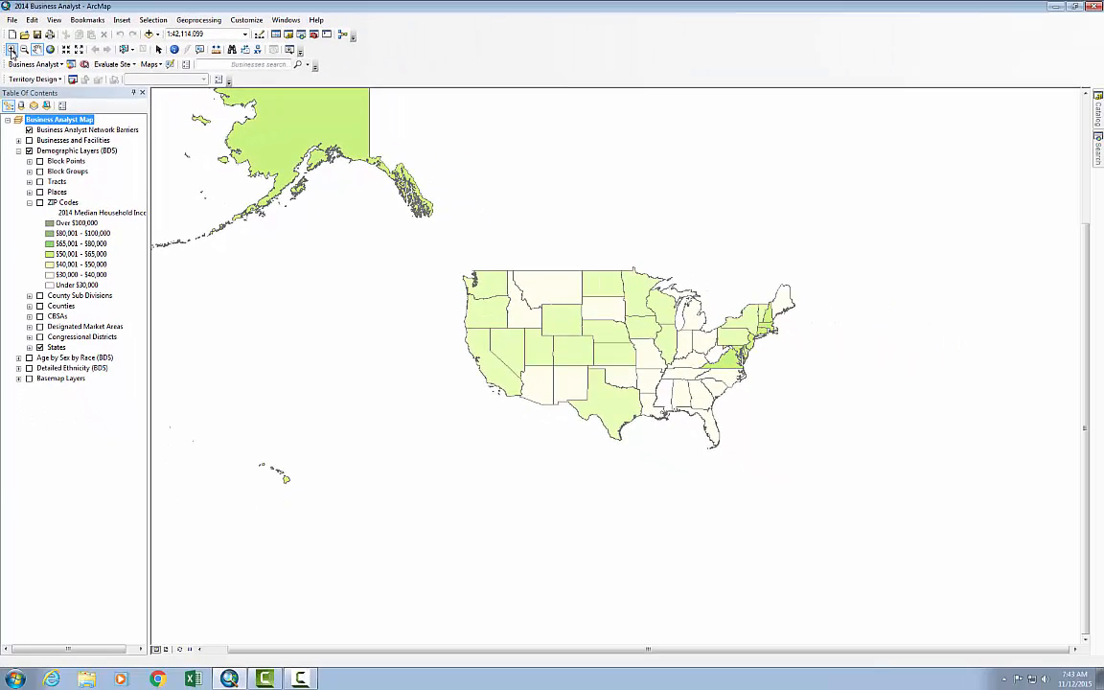
# Show the Counties demographic layer in place of States for coastal Southern California
pyautogui.click(12, 50)
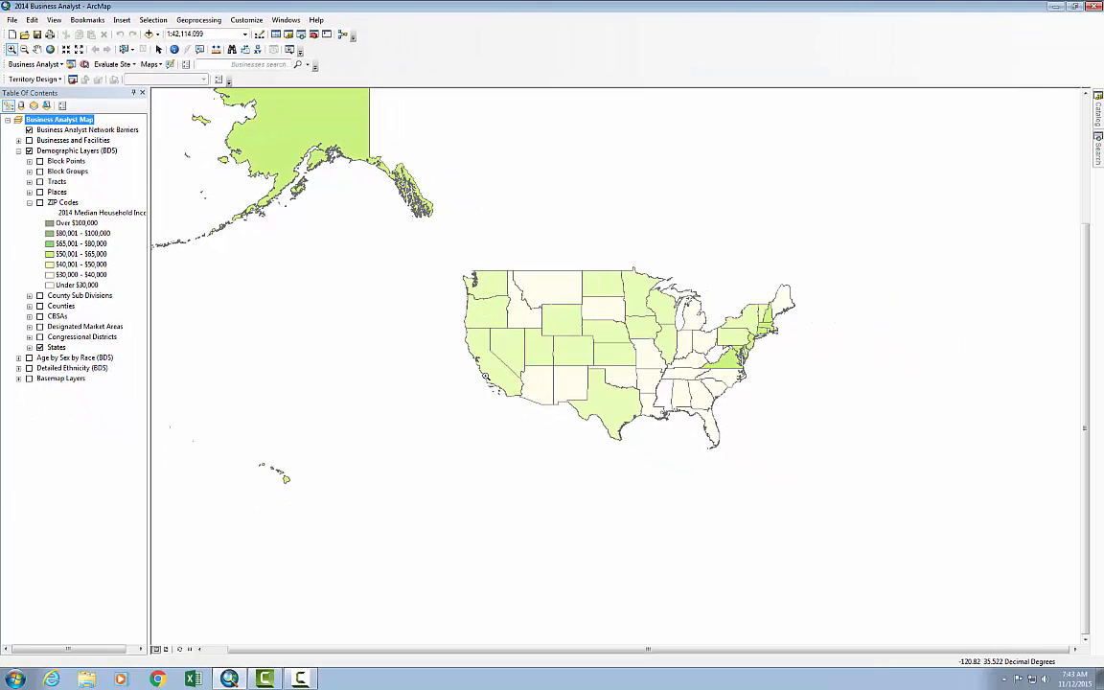
pyautogui.moveTo(503, 376); pyautogui.dragTo(518, 395)
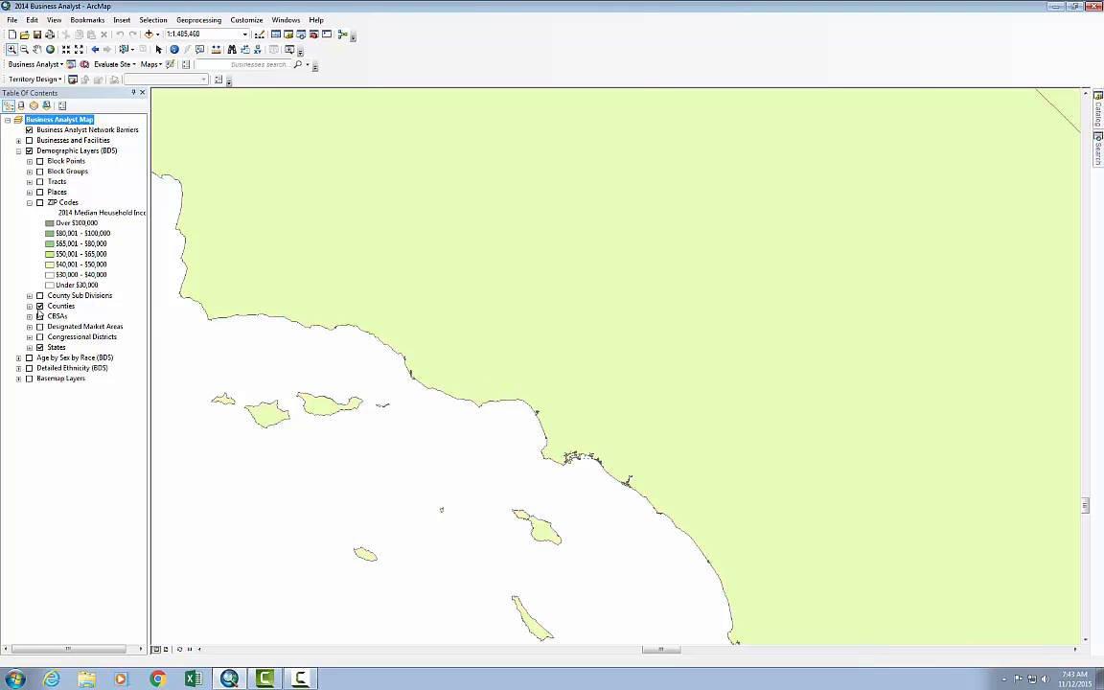
pyautogui.click(39, 306)
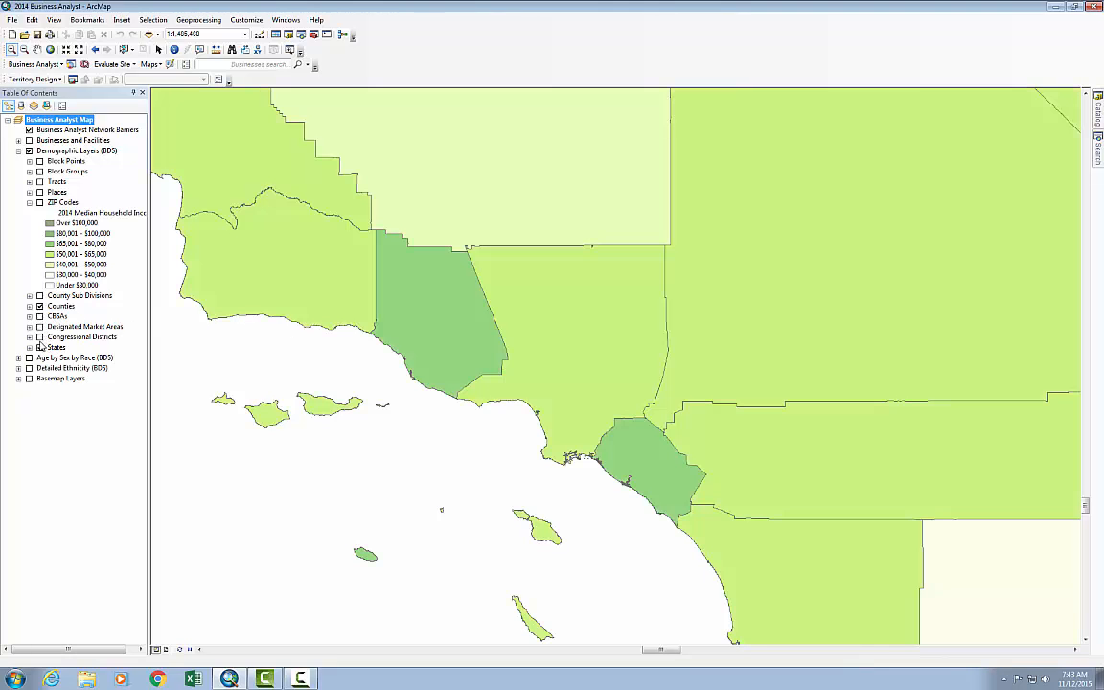
# Display the ZIP Codes layer for the Los Angeles County area around the San Fernando Valley
pyautogui.click(10, 49)
pyautogui.moveTo(464, 241); pyautogui.dragTo(670, 369)
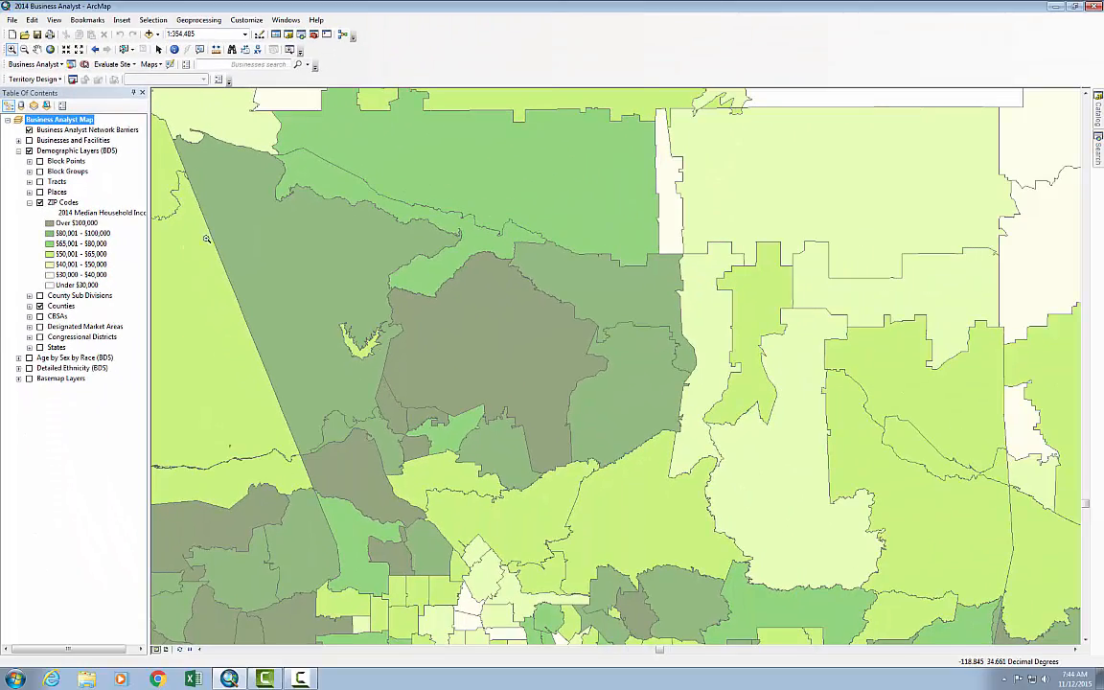
pyautogui.click(37, 49)
pyautogui.moveTo(479, 337); pyautogui.dragTo(439, 135)
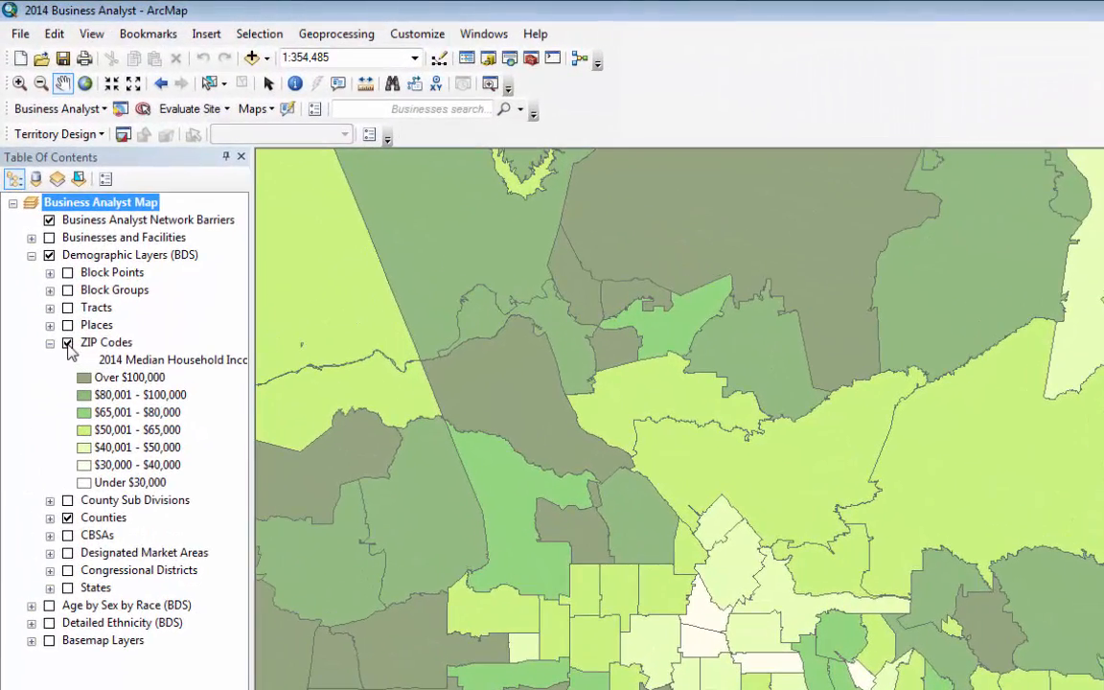
# Replace the ZIP Codes and Counties layers with the County Sub Divisions layer around the San Fernando Valley
pyautogui.click(67, 343)
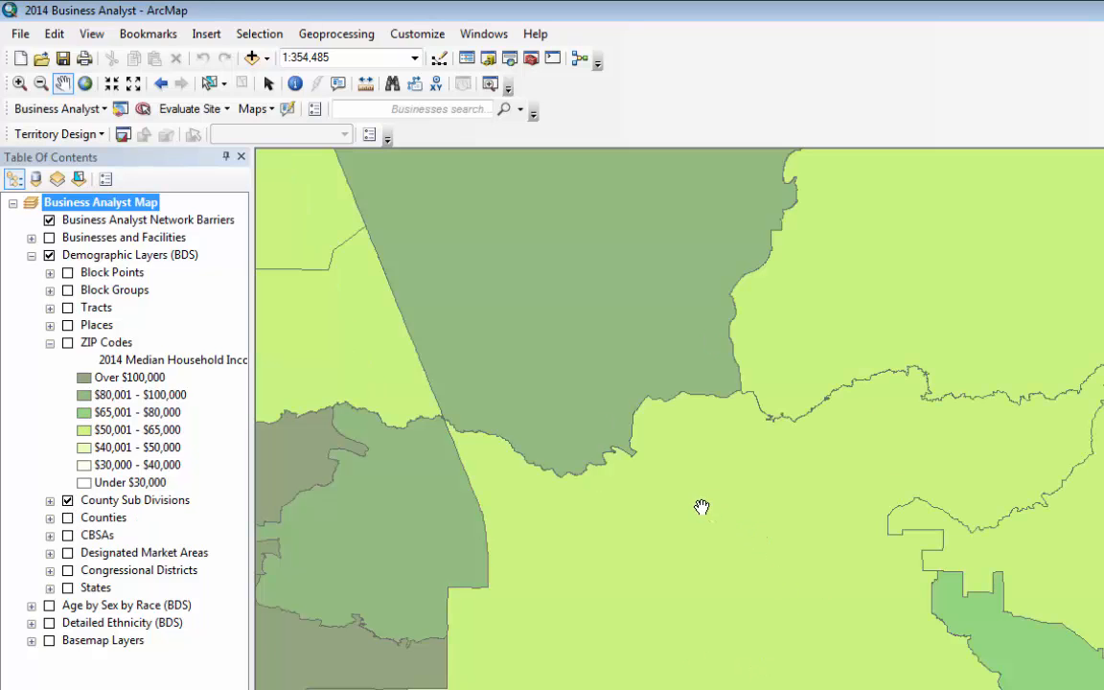
pyautogui.moveTo(635, 426); pyautogui.dragTo(837, 449)
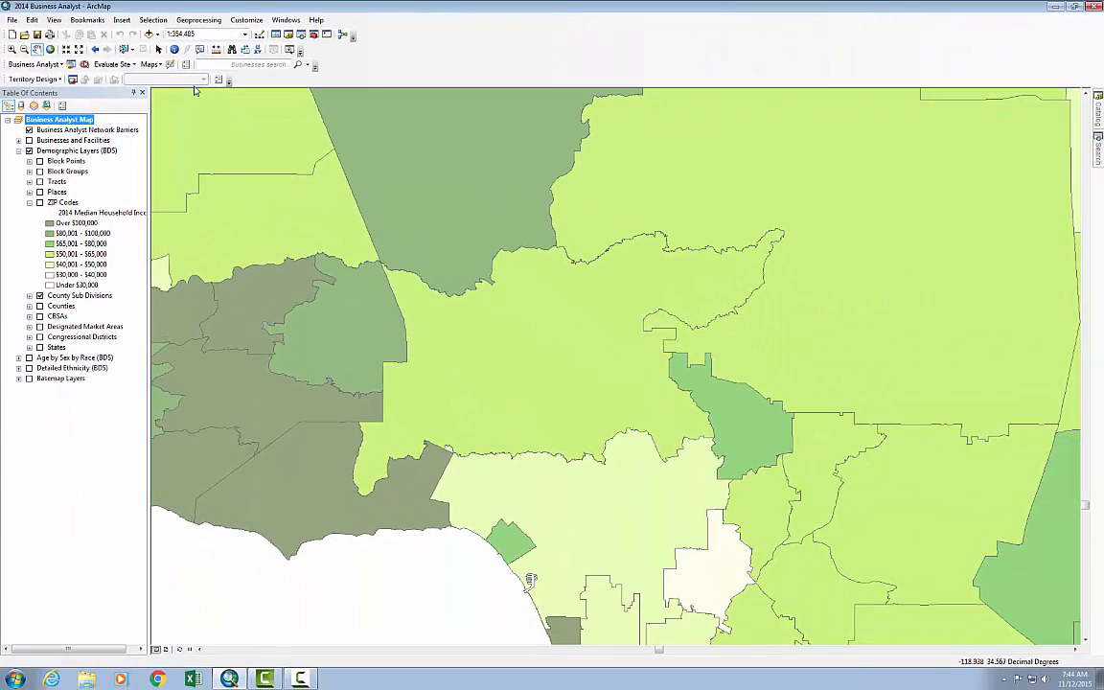
# Identify the San Fernando Valley county subdivision and review its demographic attributes
pyautogui.click(173, 49)
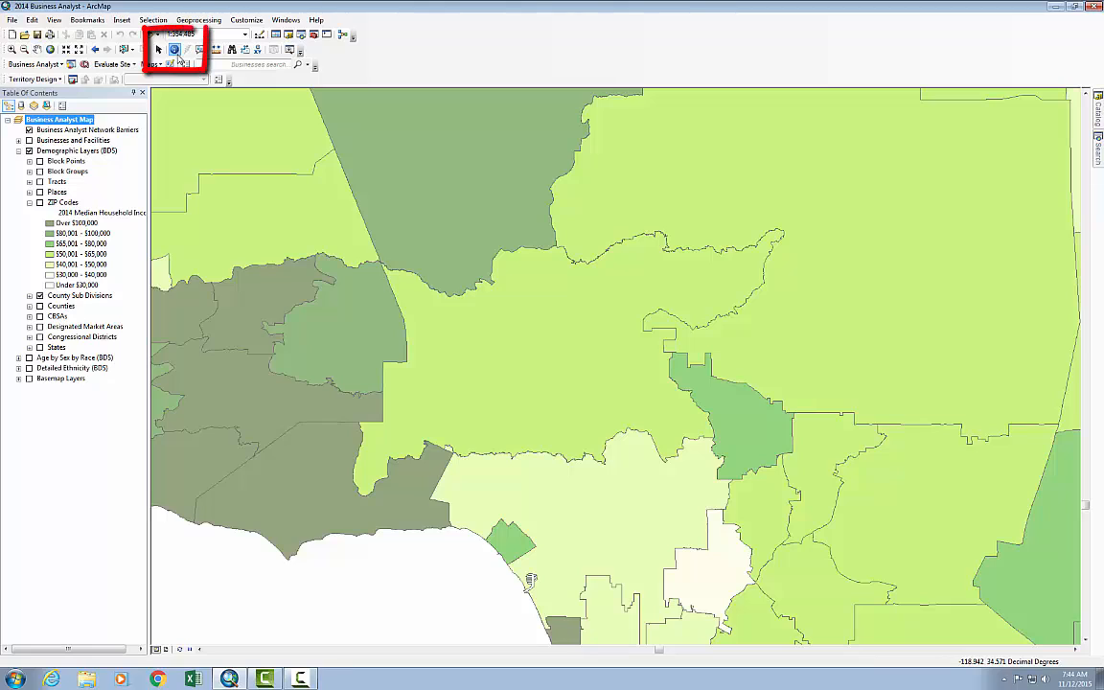
pyautogui.click(525, 342)
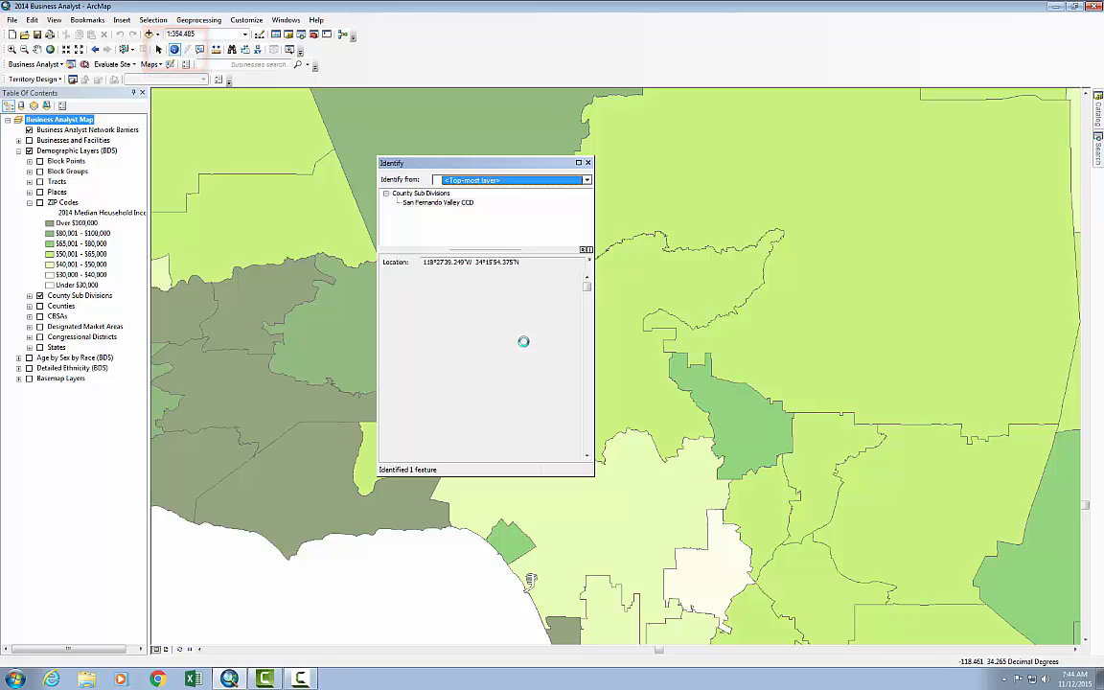
pyautogui.click(414, 326)
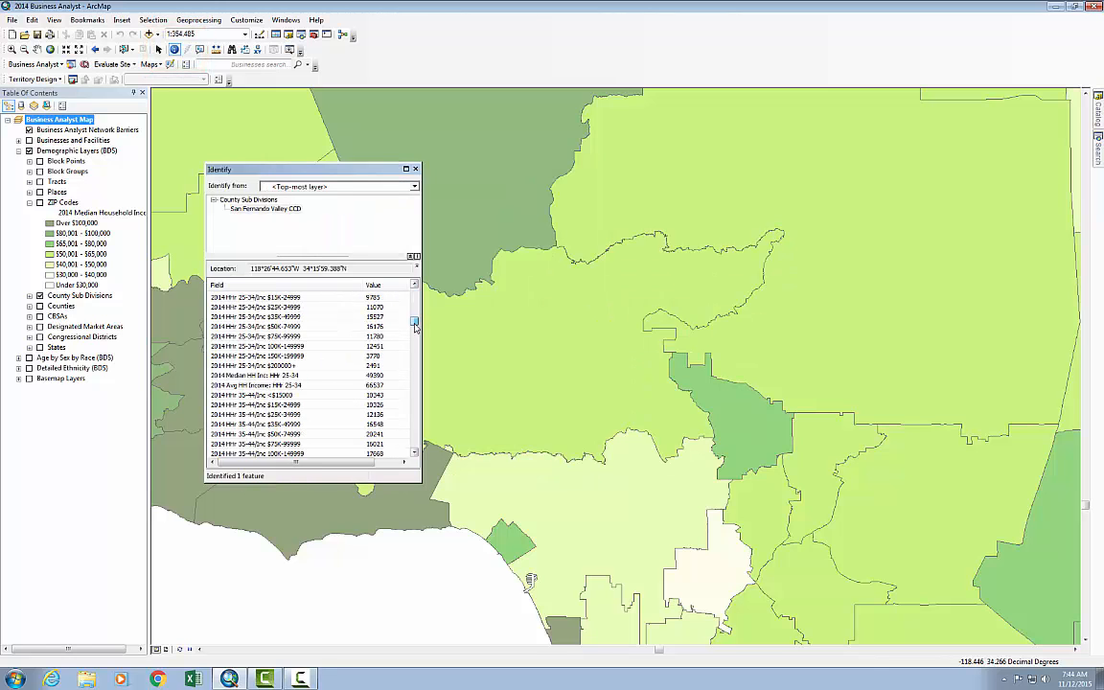
pyautogui.moveTo(415, 331); pyautogui.dragTo(417, 381)
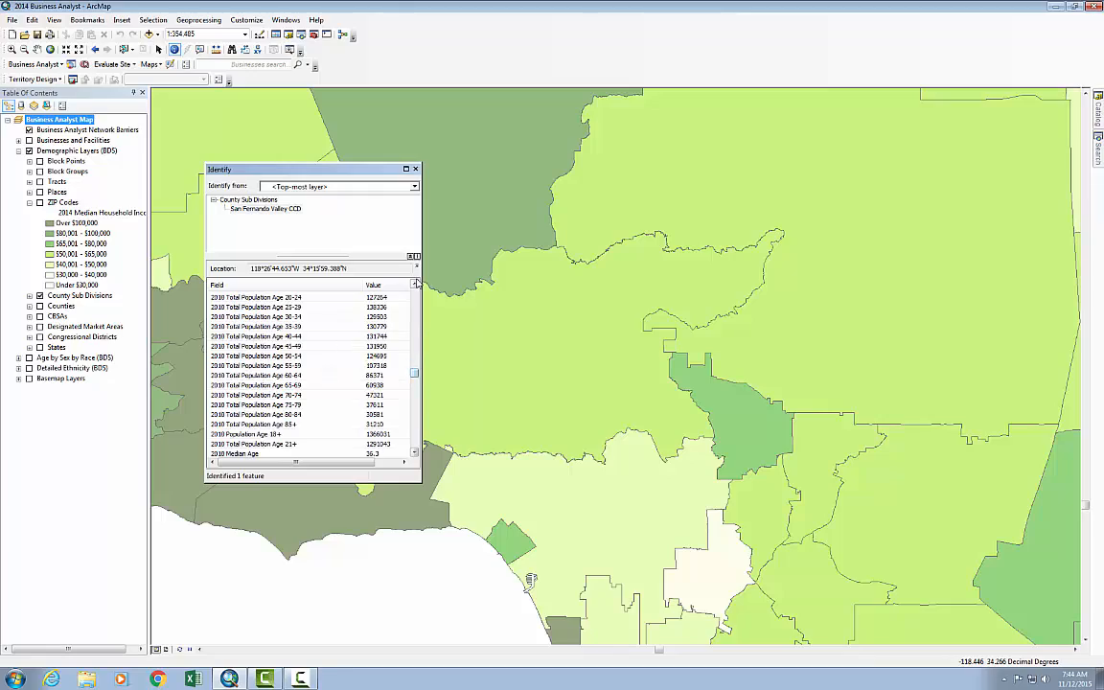
pyautogui.click(415, 169)
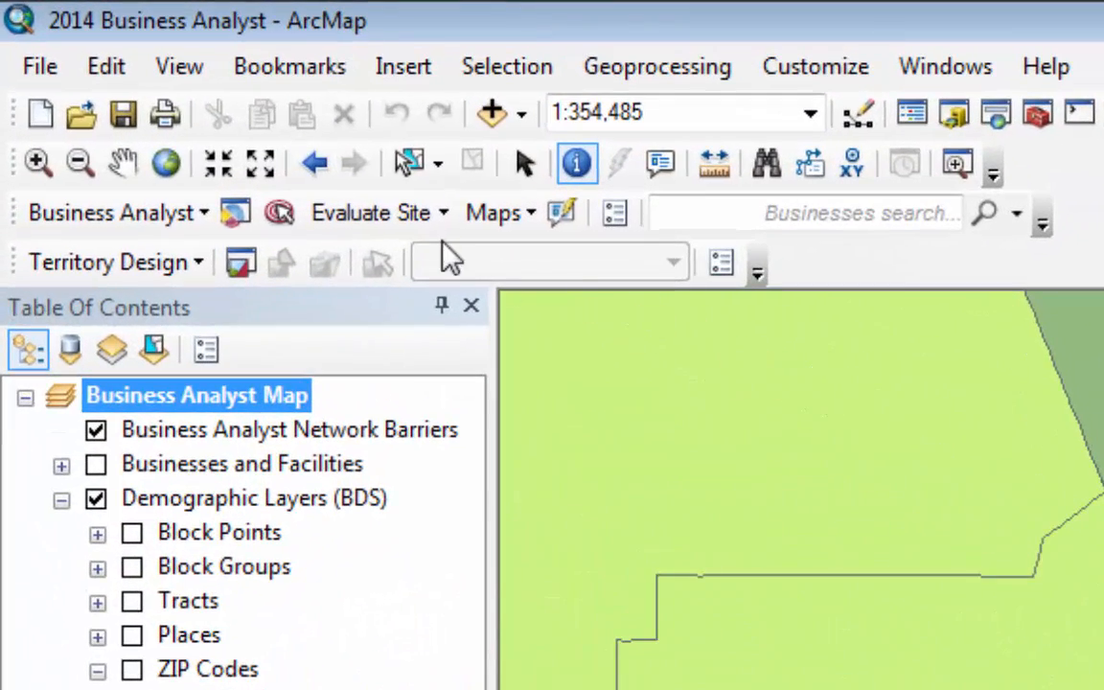
# Select the San Fernando Valley subdivision and set up a new Business Analyst study area by currently selected shapes
pyautogui.click(411, 171)
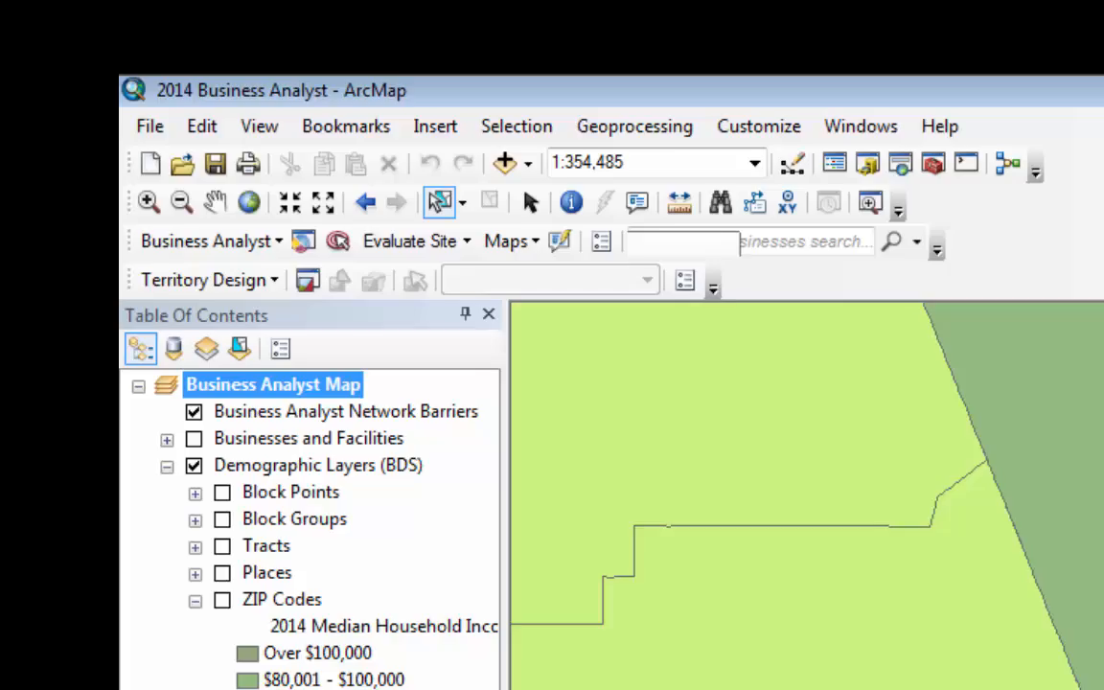
pyautogui.click(536, 355)
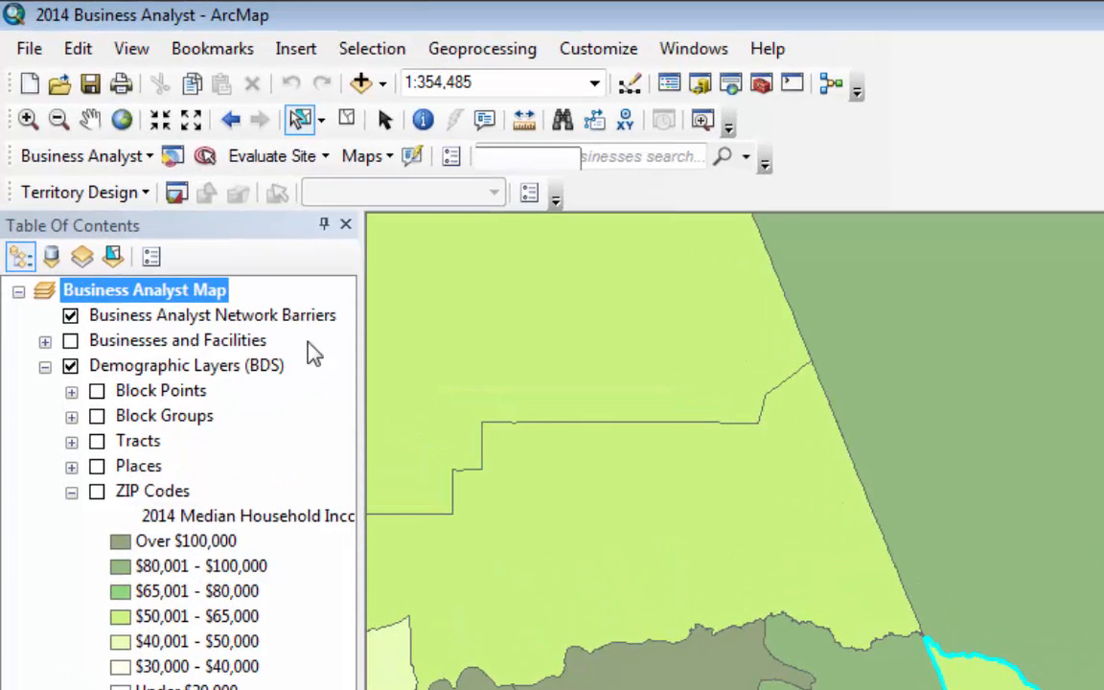
pyautogui.click(150, 159)
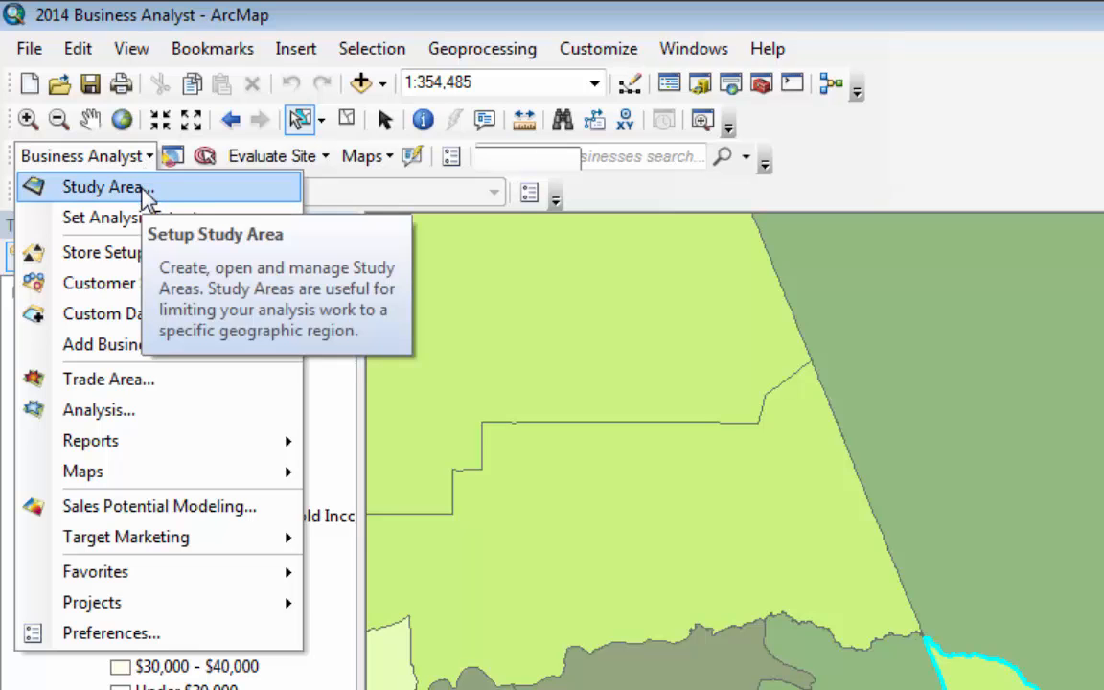
pyautogui.click(106, 187)
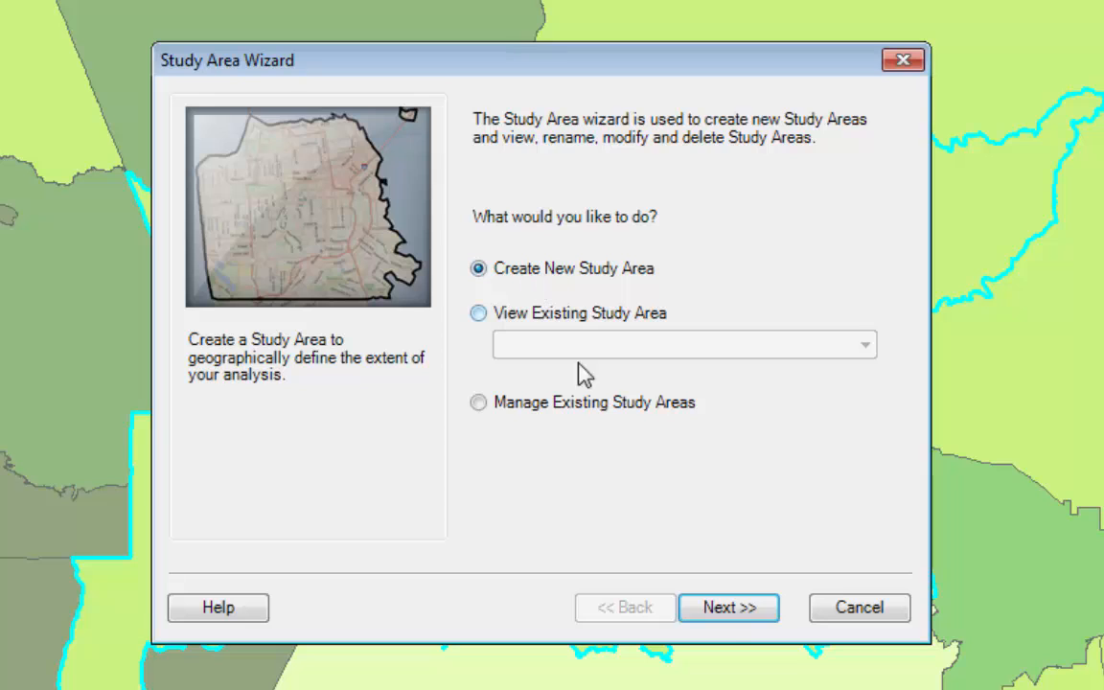
pyautogui.click(730, 613)
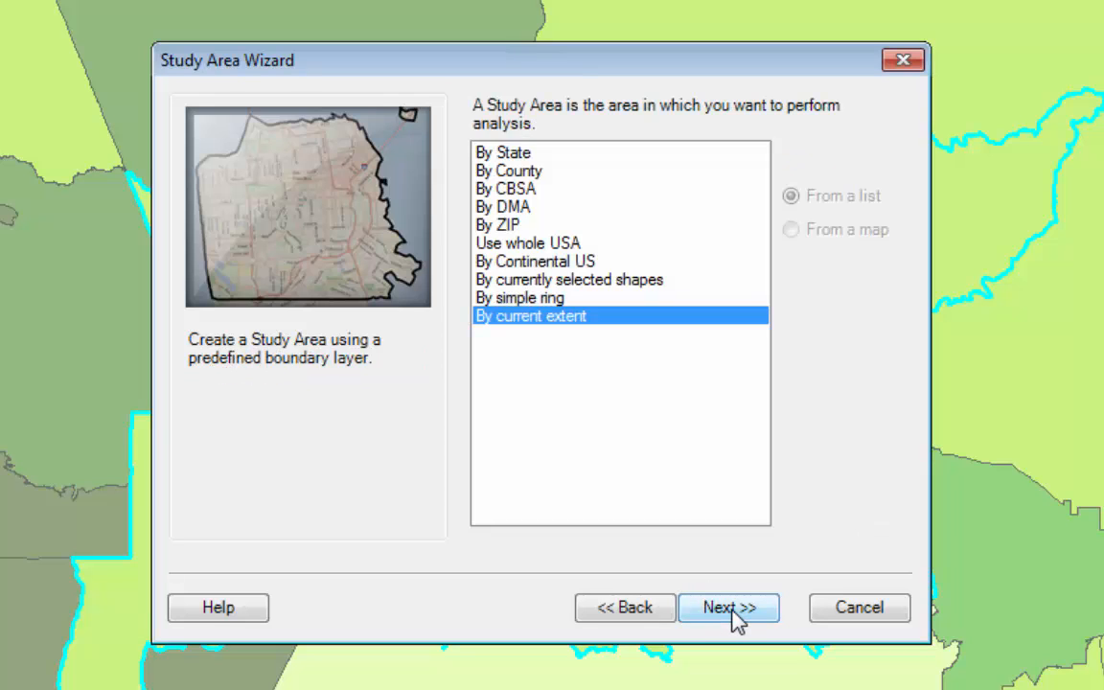
pyautogui.click(522, 276)
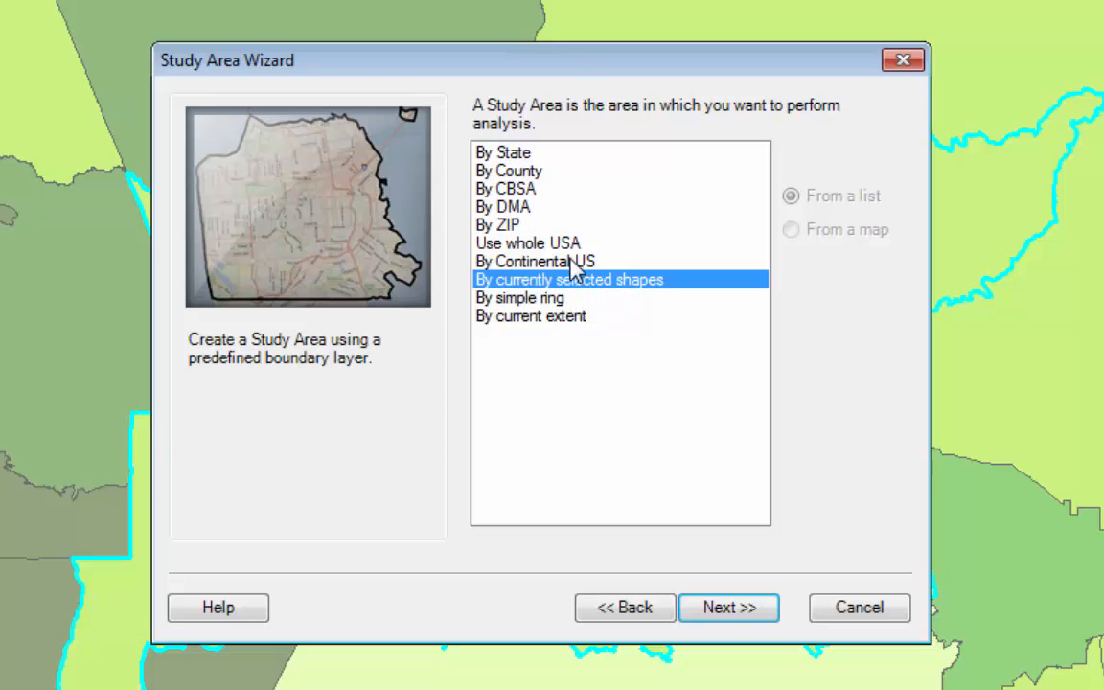
pyautogui.click(724, 615)
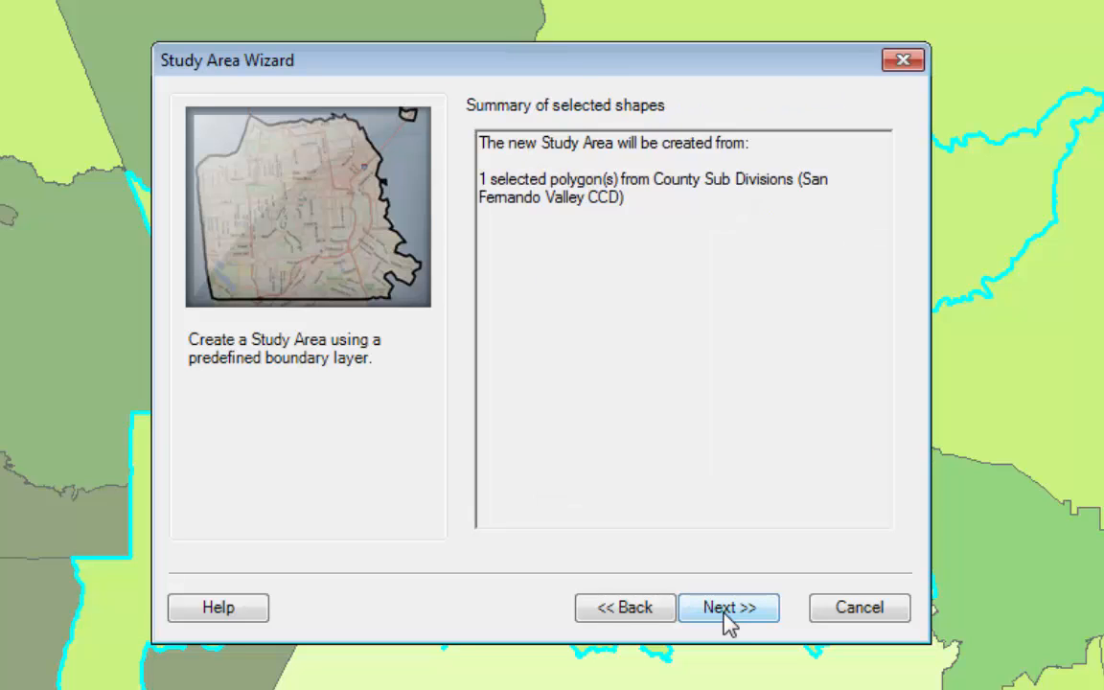
pyautogui.click(727, 621)
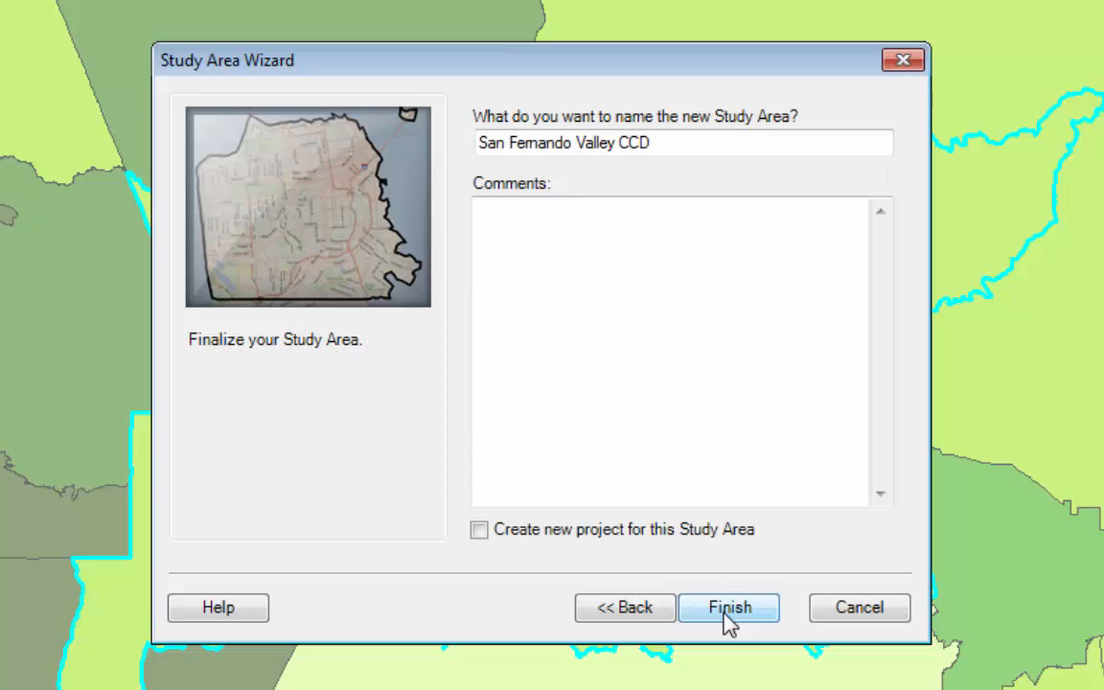
# Name the study area with the owner's first name in the possessive plus "Project San Fernando Valley Study" and create it with its own new project
pyautogui.moveTo(690, 142); pyautogui.dragTo(435, 142)
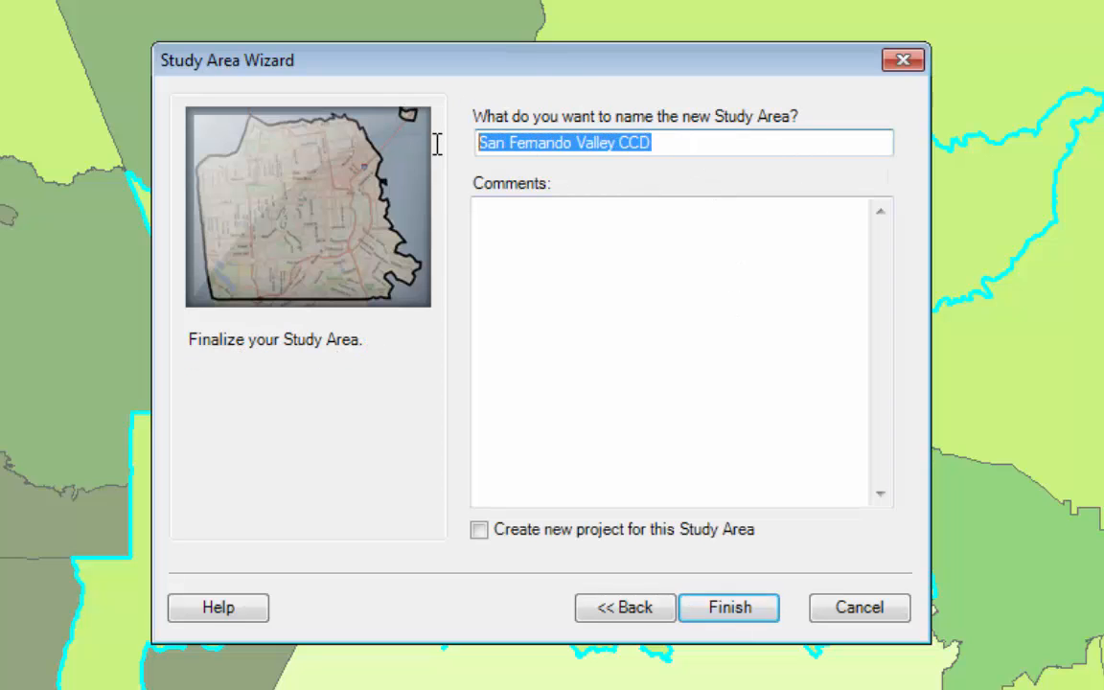
pyautogui.write('Steve')
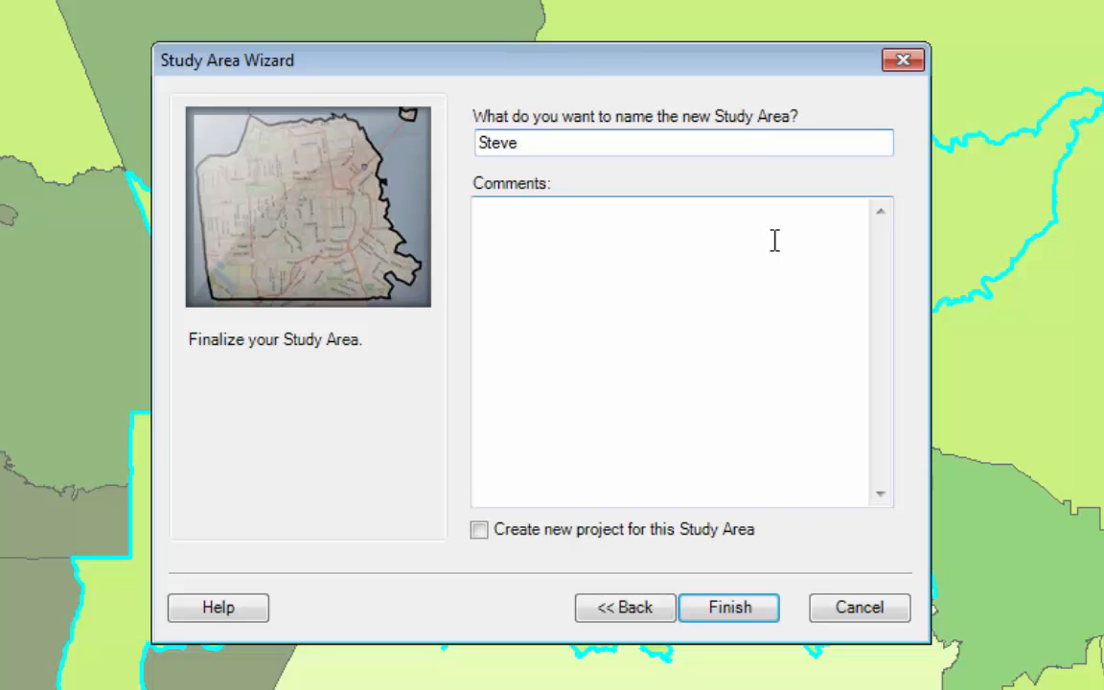
pyautogui.write("'s Project San Fernando")
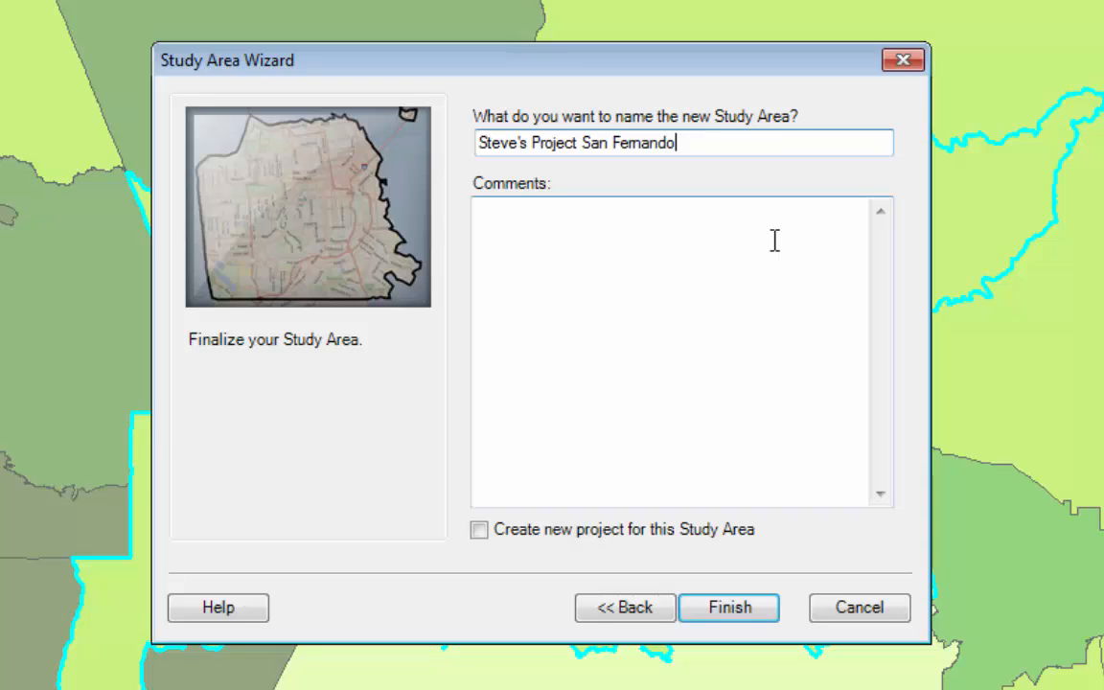
pyautogui.write(' Valley Study')
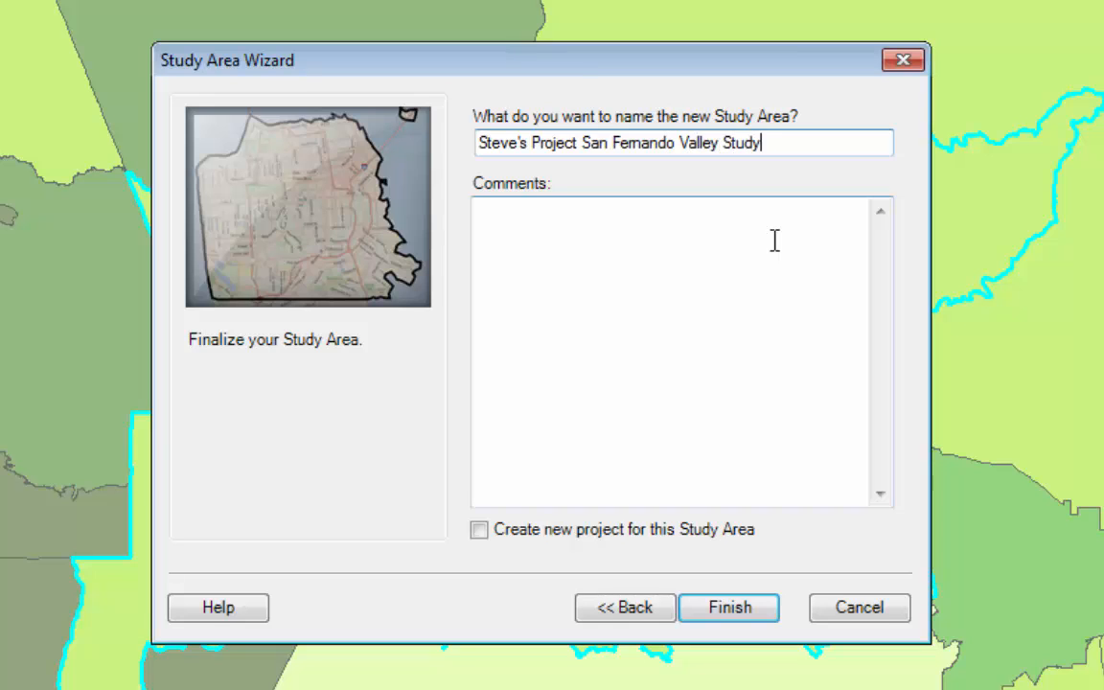
pyautogui.click(479, 533)
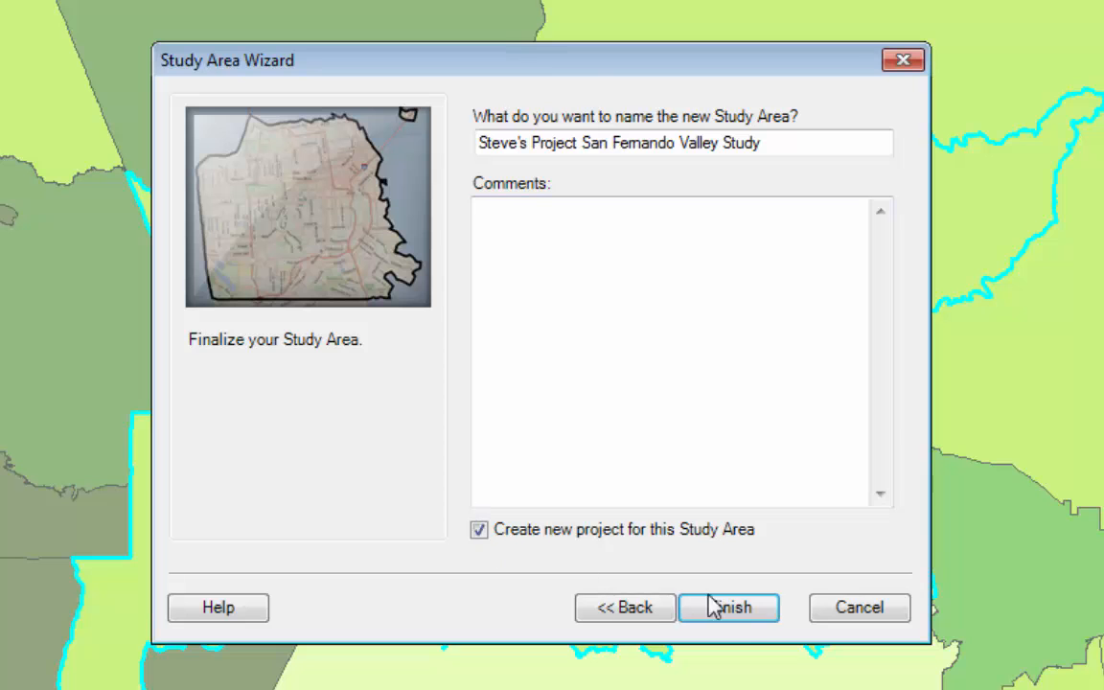
pyautogui.click(756, 621)
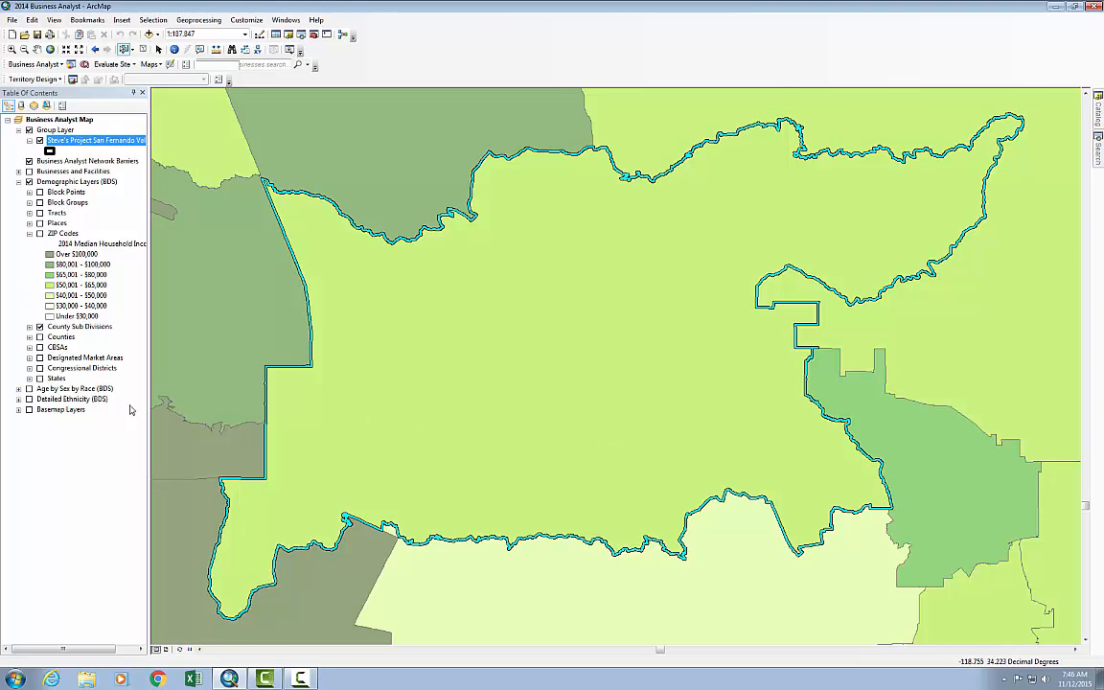
# Turn on the Basemap Layers, expand their 300 - 150k group and turn off County Sub Divisions, with the study area framed at 1:250,000
pyautogui.scroll(-2, 340, 393)
pyautogui.scroll(4, 340, 393)
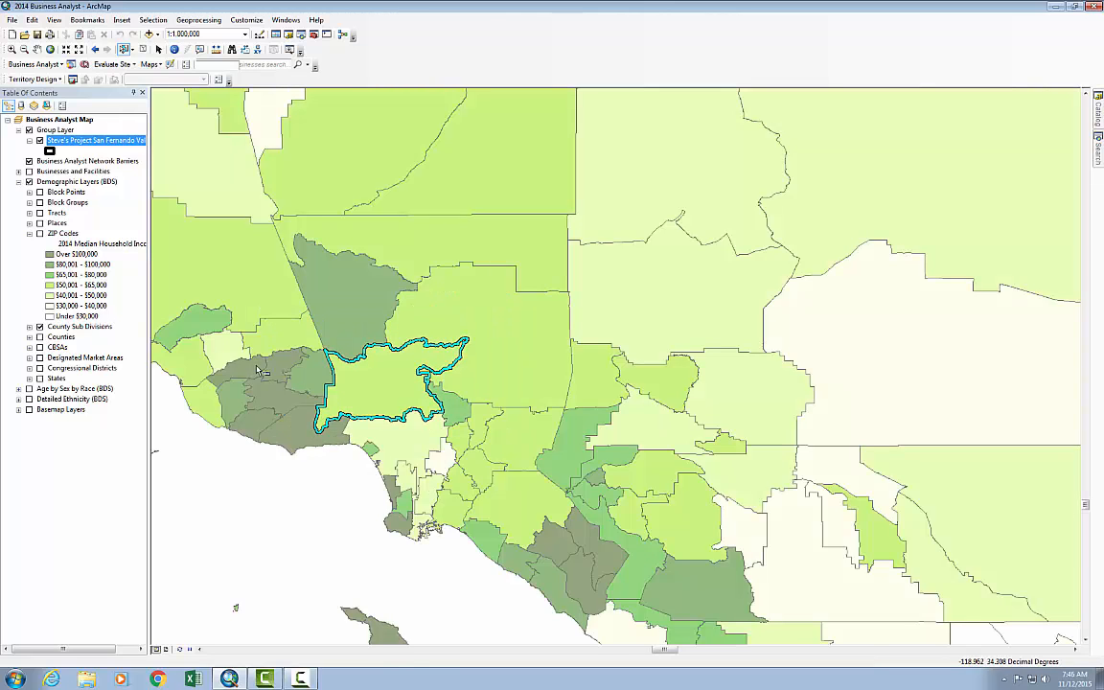
pyautogui.scroll(-3, 281, 372)
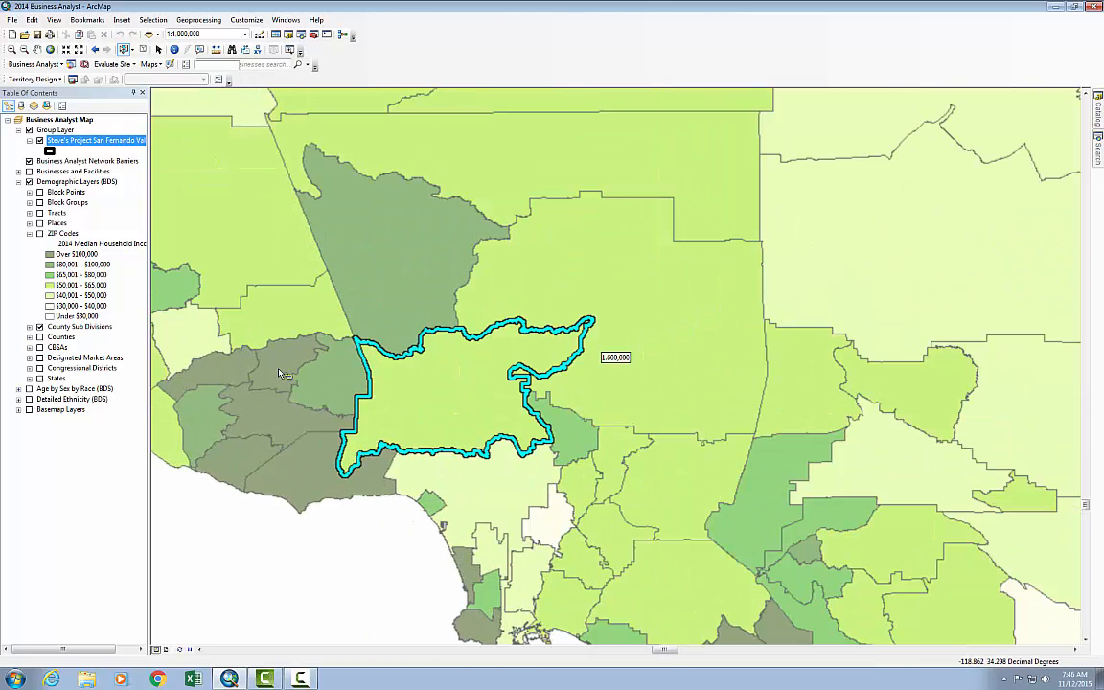
pyautogui.scroll(-1, 281, 372)
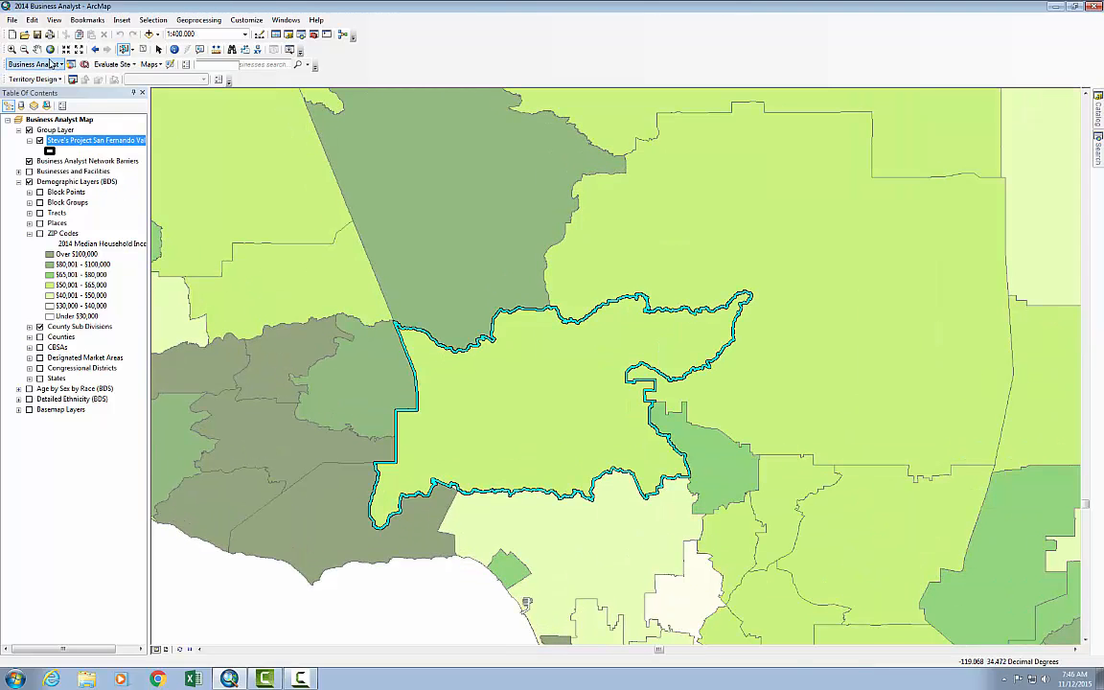
pyautogui.click(36, 49)
pyautogui.scroll(-1, 403, 337)
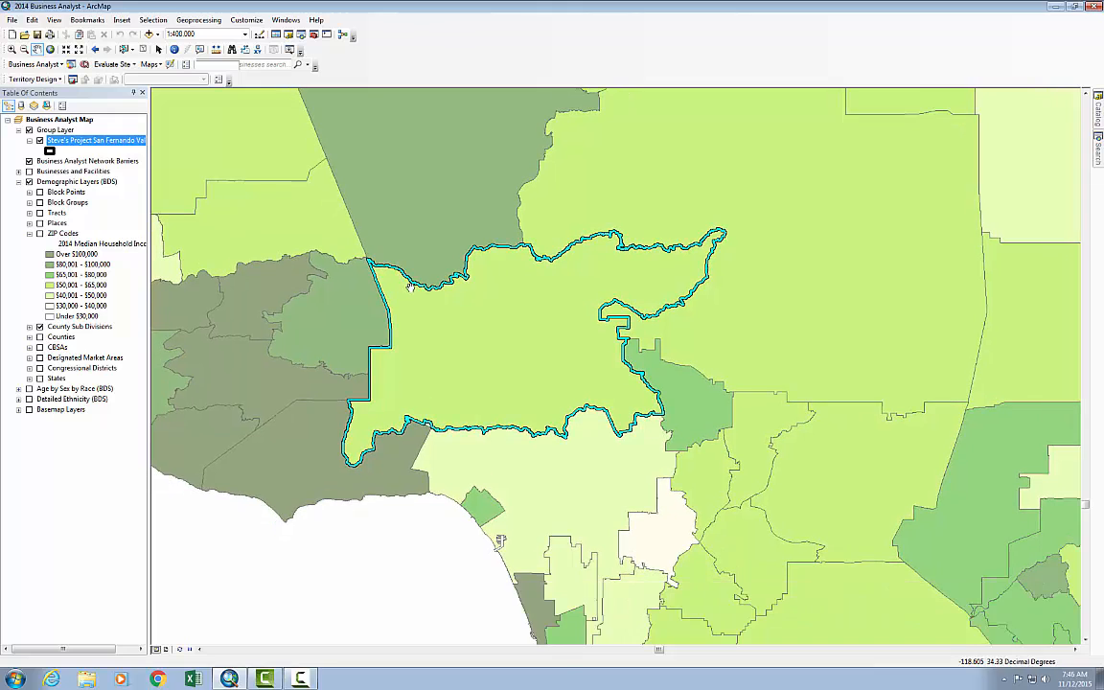
pyautogui.scroll(-1, 410, 298)
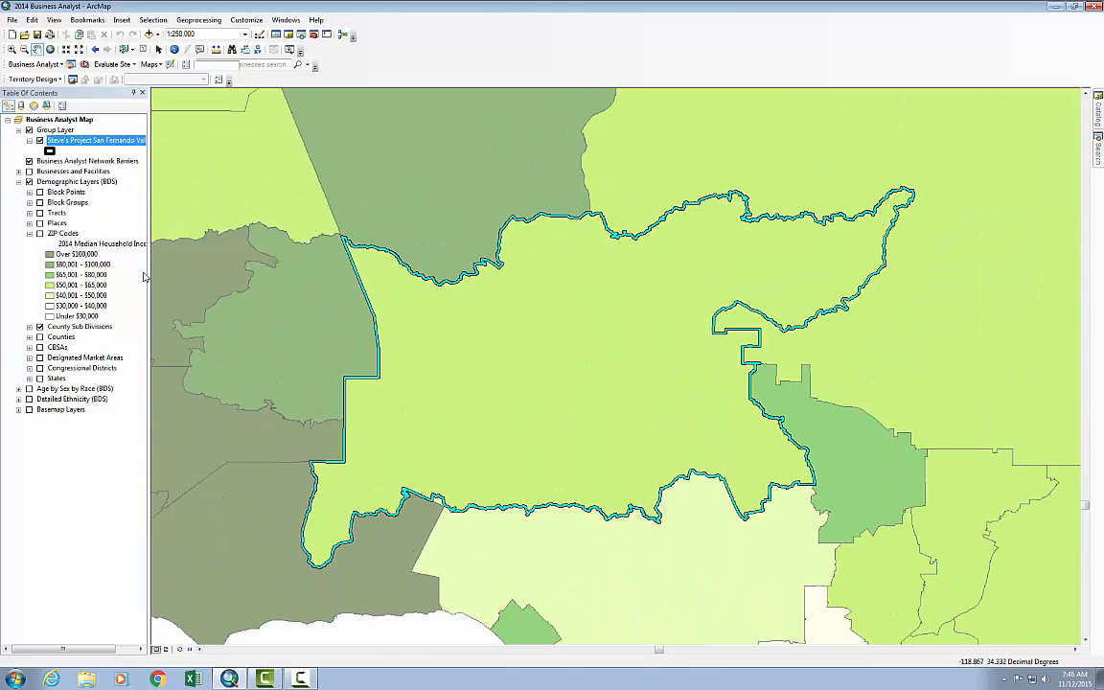
pyautogui.click(18, 410)
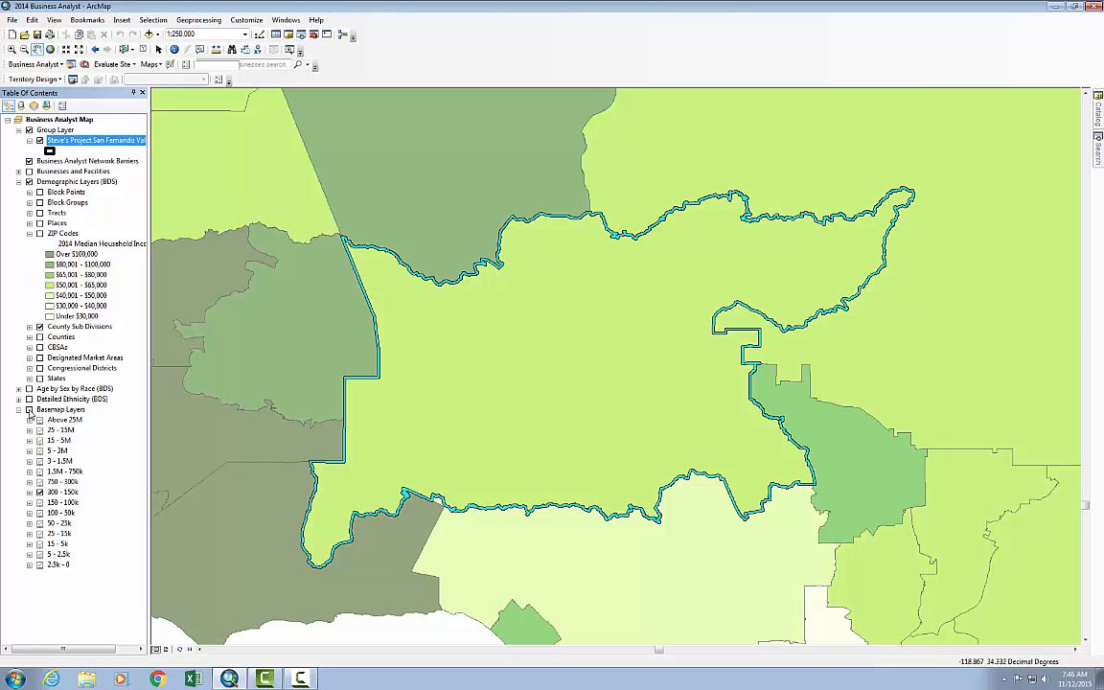
pyautogui.click(29, 410)
pyautogui.click(28, 493)
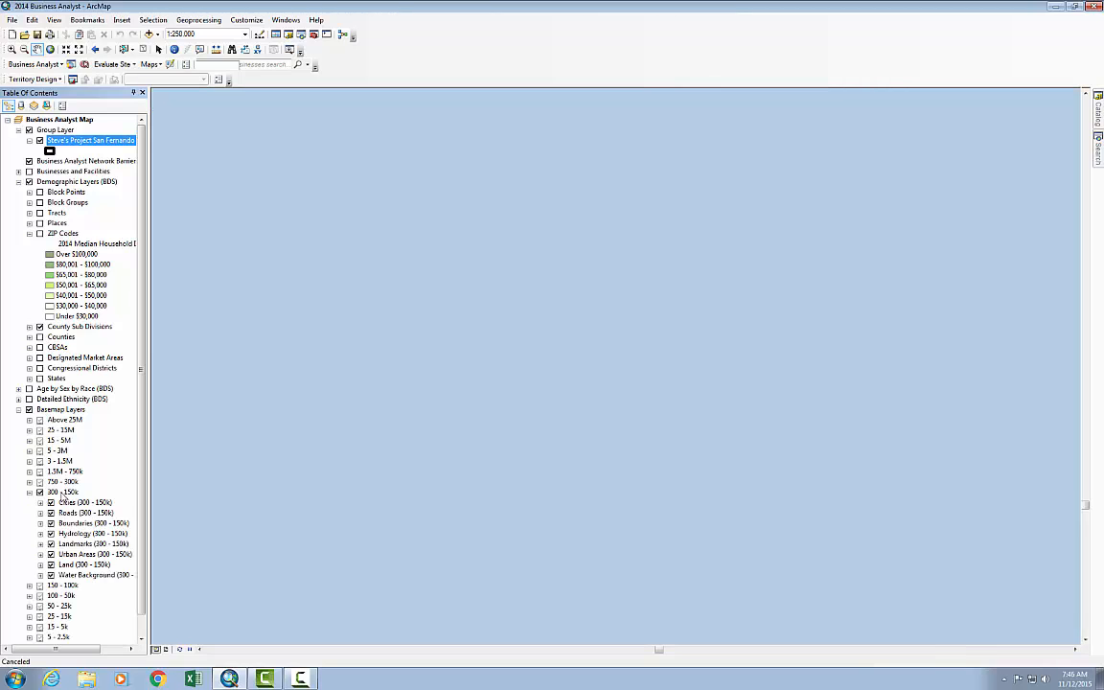
pyautogui.click(51, 575)
pyautogui.click(40, 331)
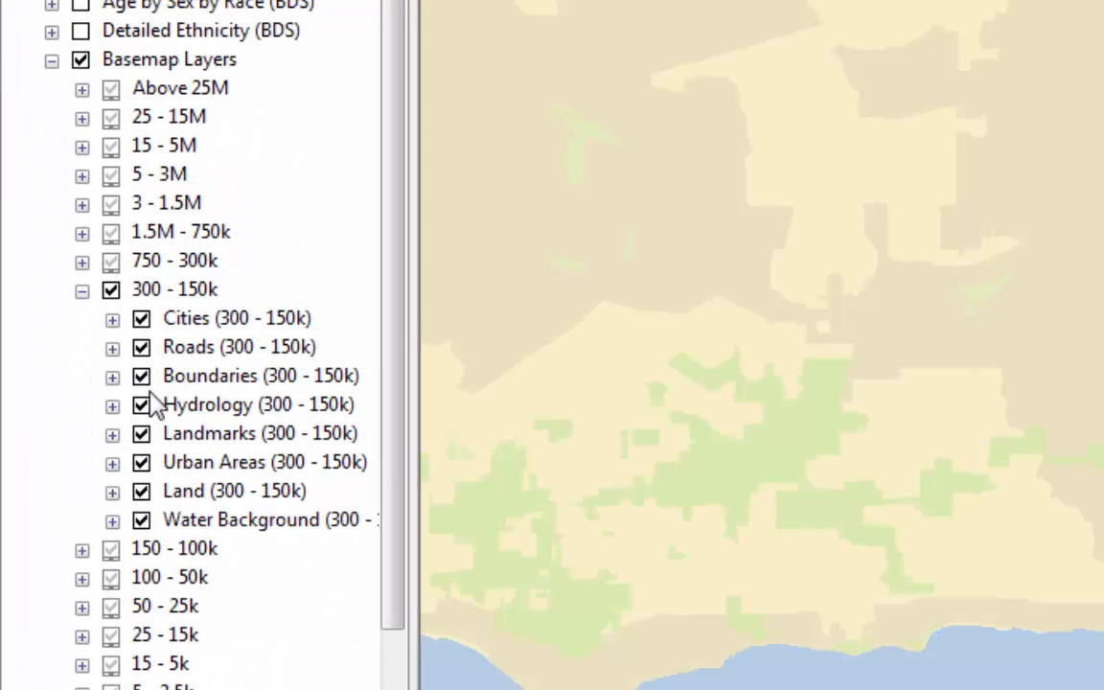
# Turn off Water Background, Urban Areas, Landmarks, Hydrology, Boundaries and Land in the 300 - 150k basemap group, keeping Cities and Roads
pyautogui.click(142, 520)
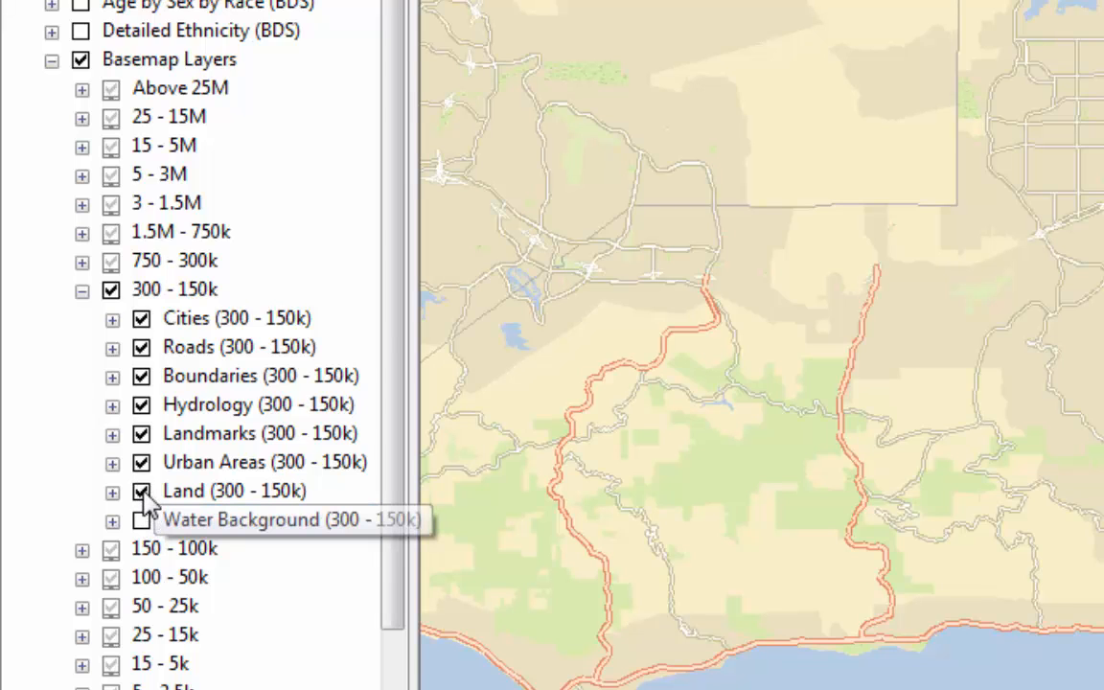
pyautogui.click(142, 463)
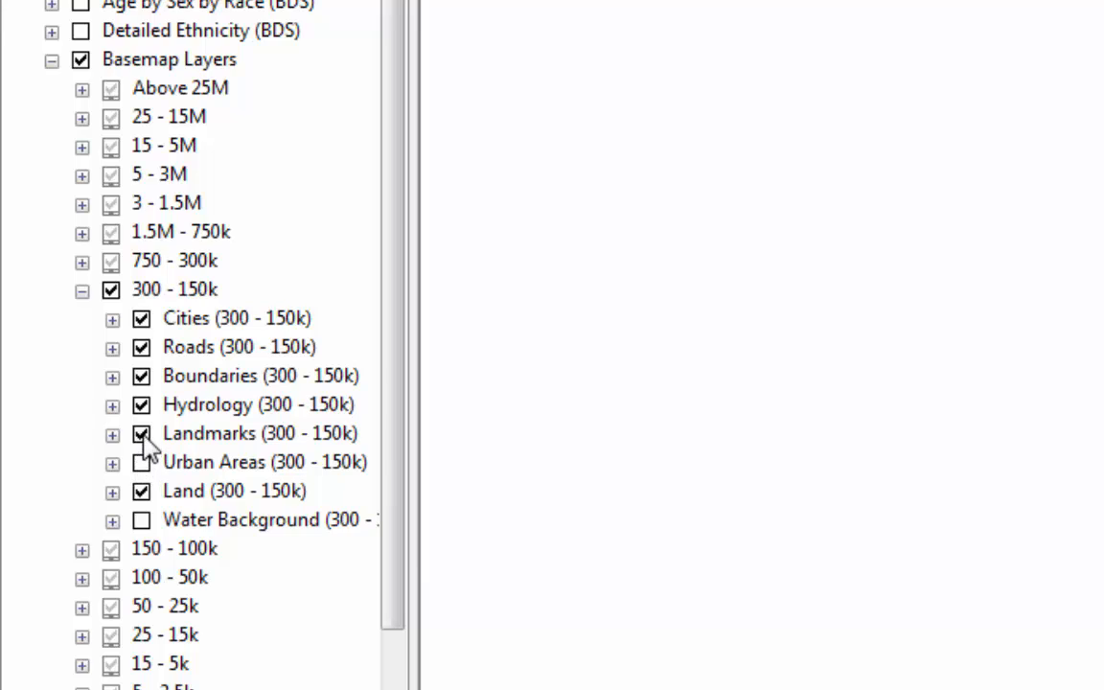
pyautogui.click(142, 434)
pyautogui.click(141, 406)
pyautogui.click(142, 376)
pyautogui.click(142, 492)
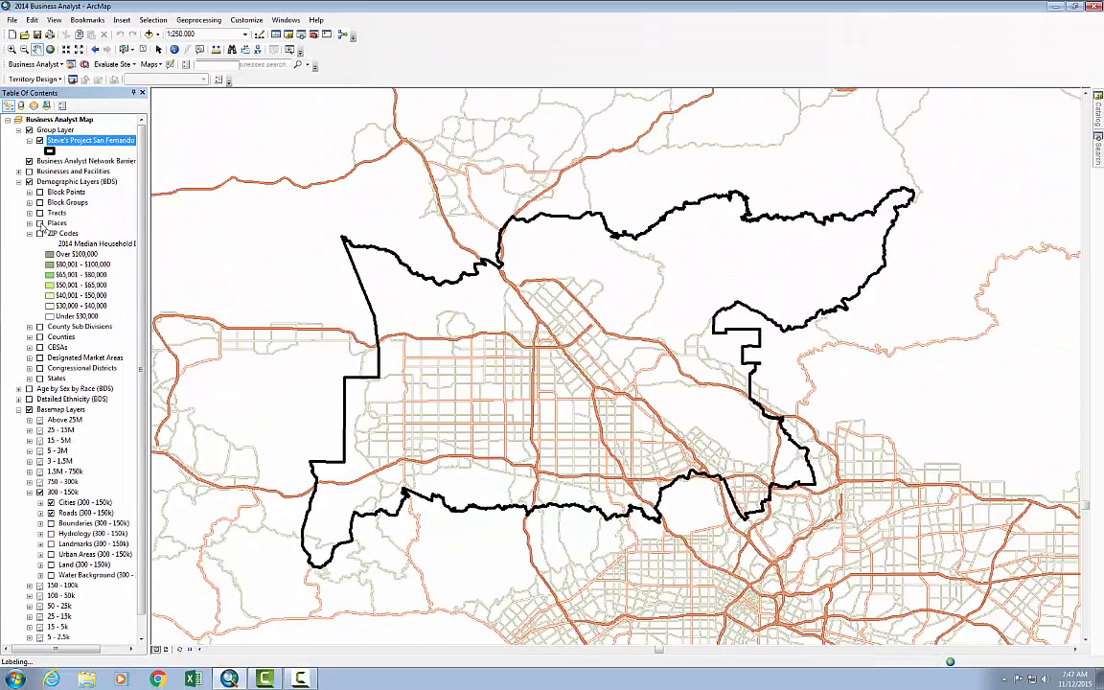
# Turn on the ZIP Codes layer and set its transparency to 25%
pyautogui.click(40, 232)
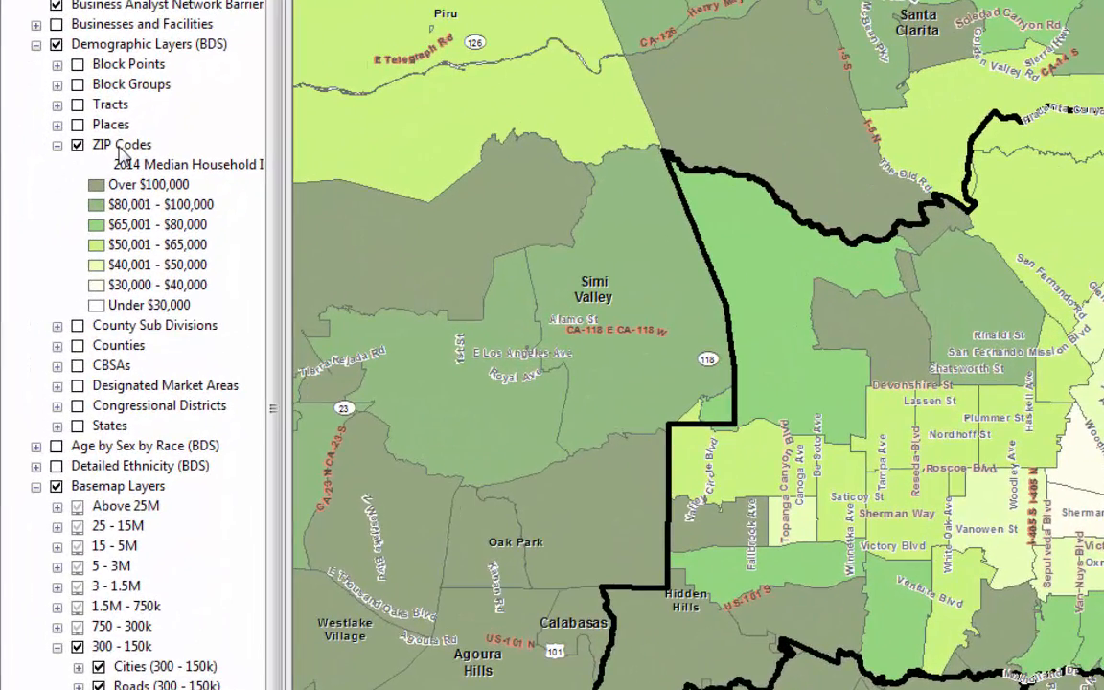
pyautogui.click(62, 234)
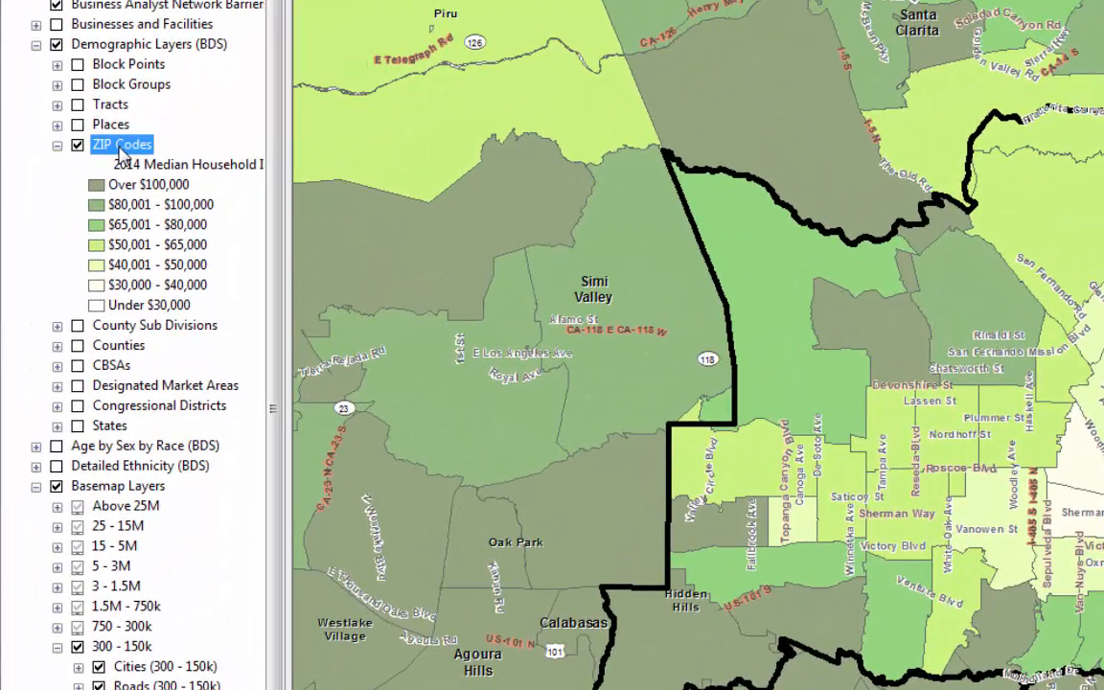
pyautogui.rightClick(123, 156)
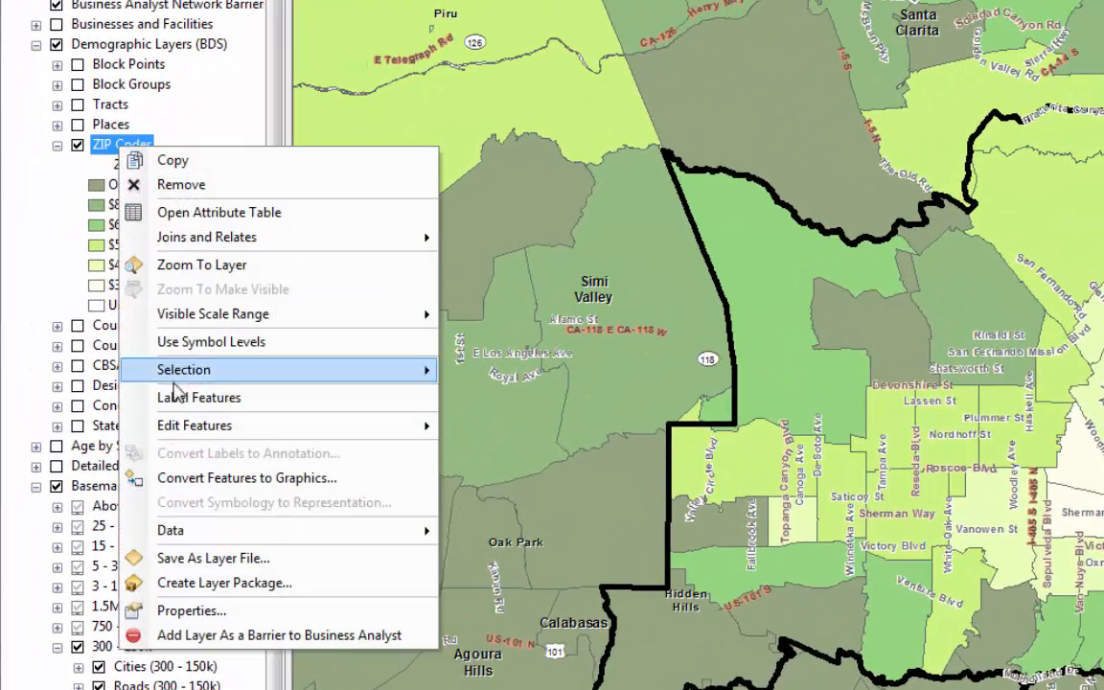
pyautogui.click(215, 611)
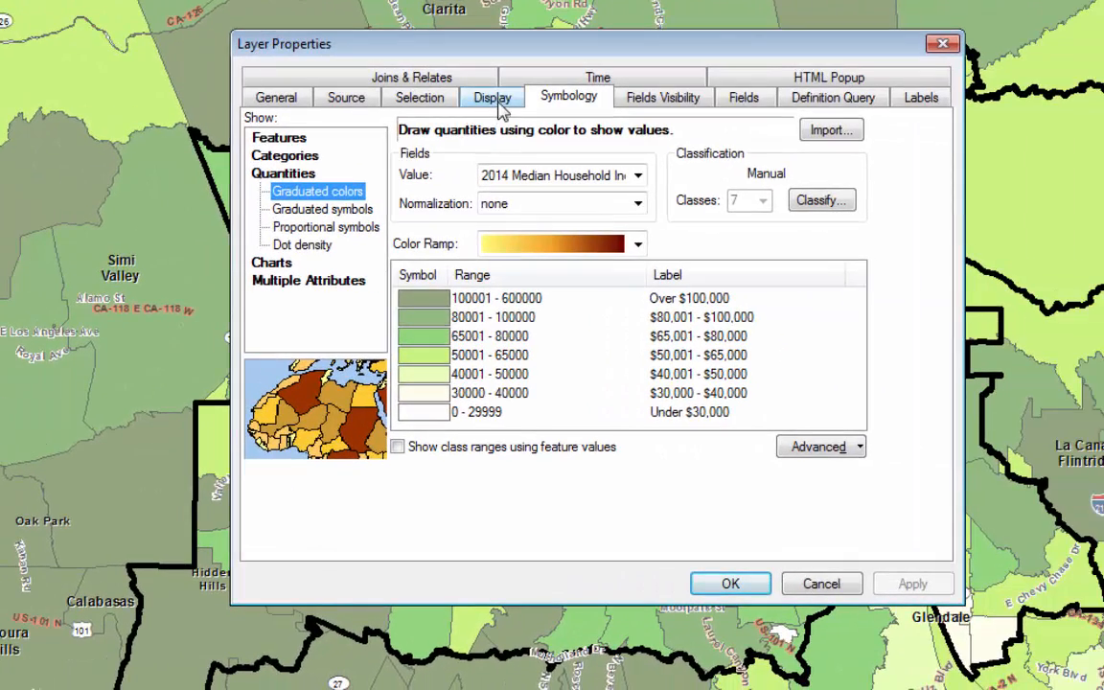
pyautogui.click(495, 98)
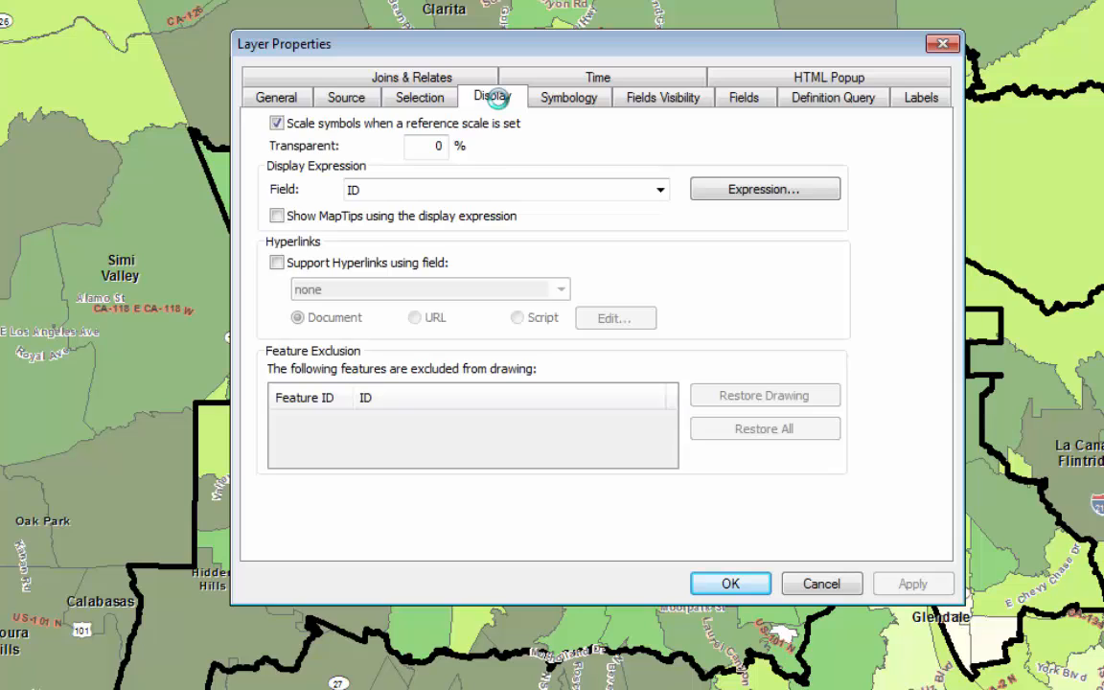
pyautogui.doubleClick(438, 146)
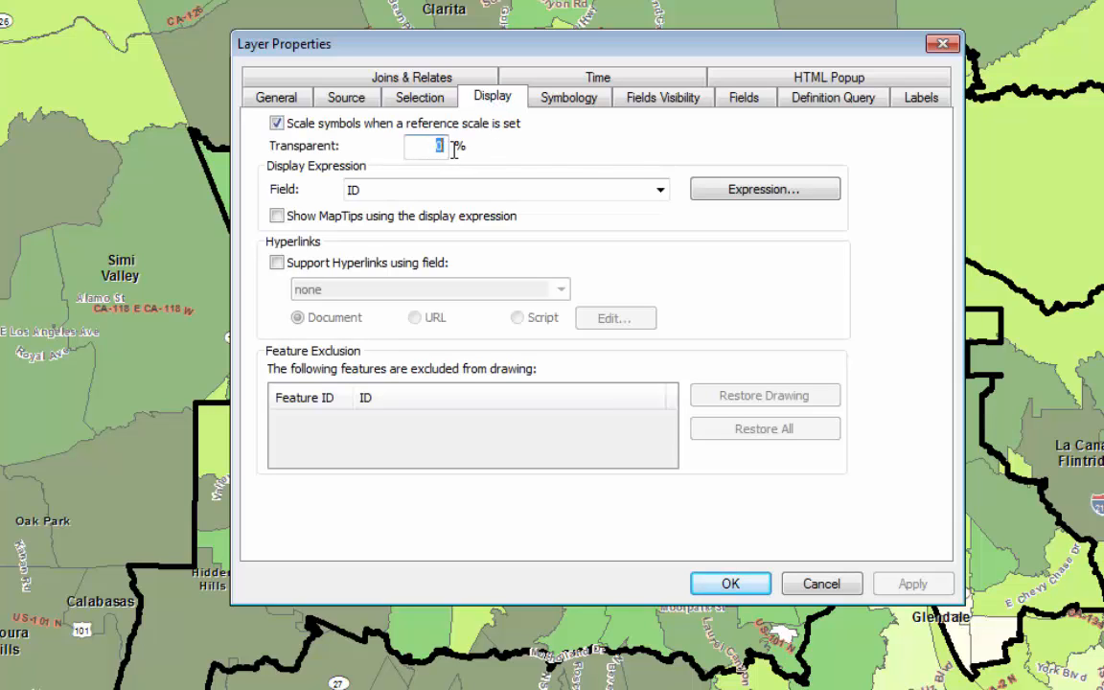
pyautogui.write('25')
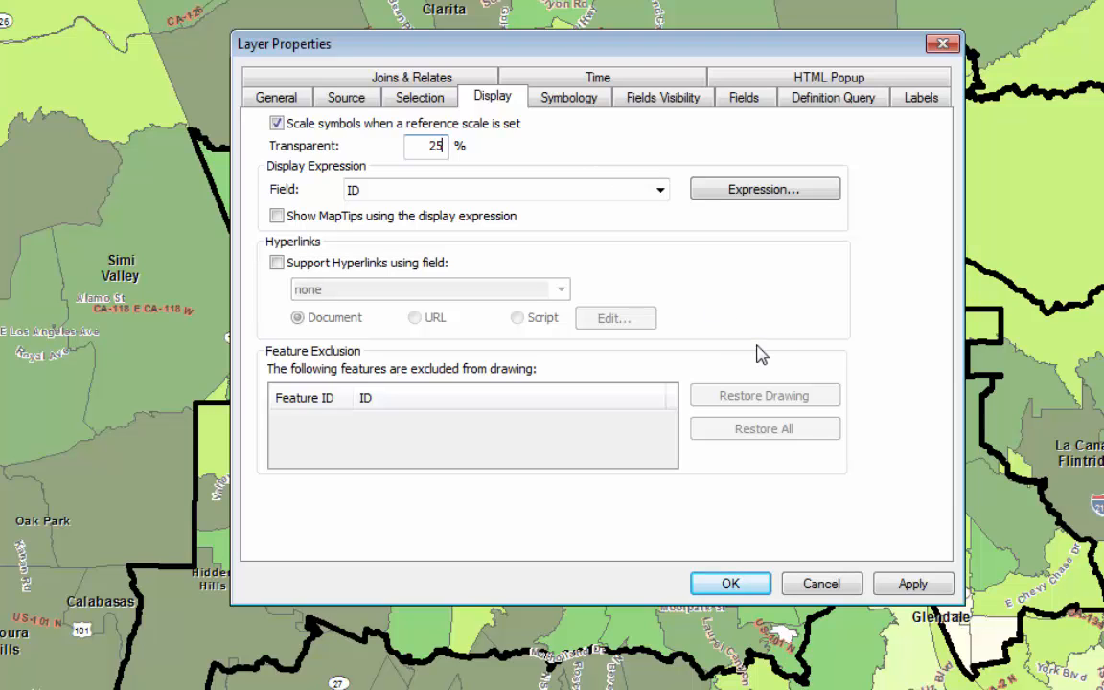
pyautogui.click(912, 585)
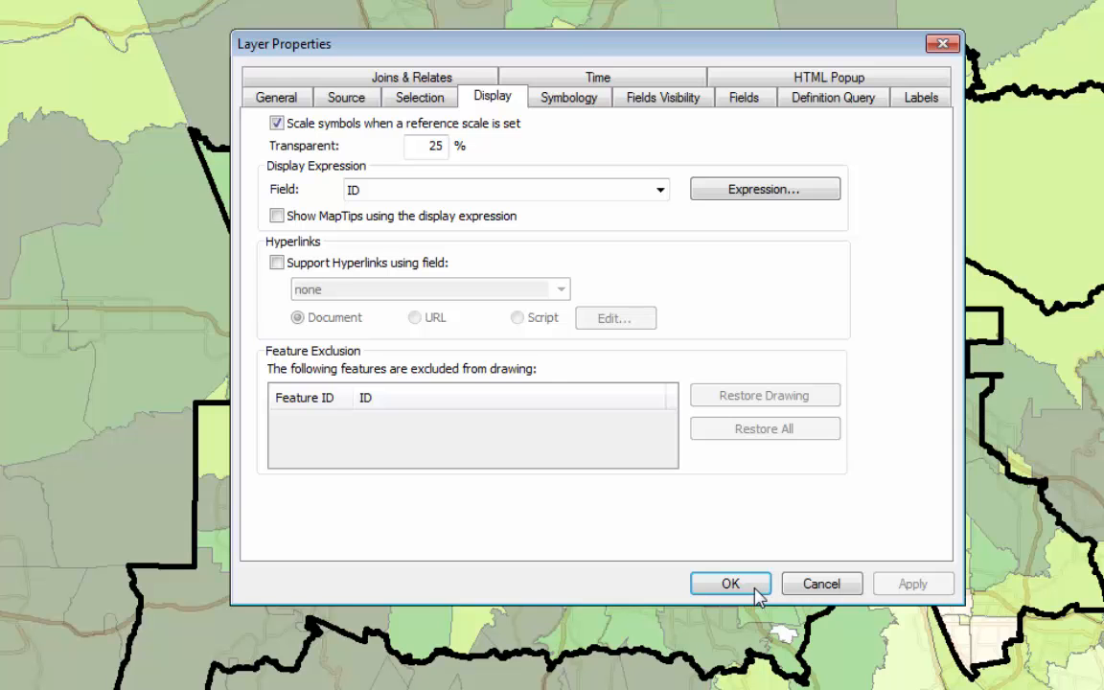
pyautogui.click(730, 584)
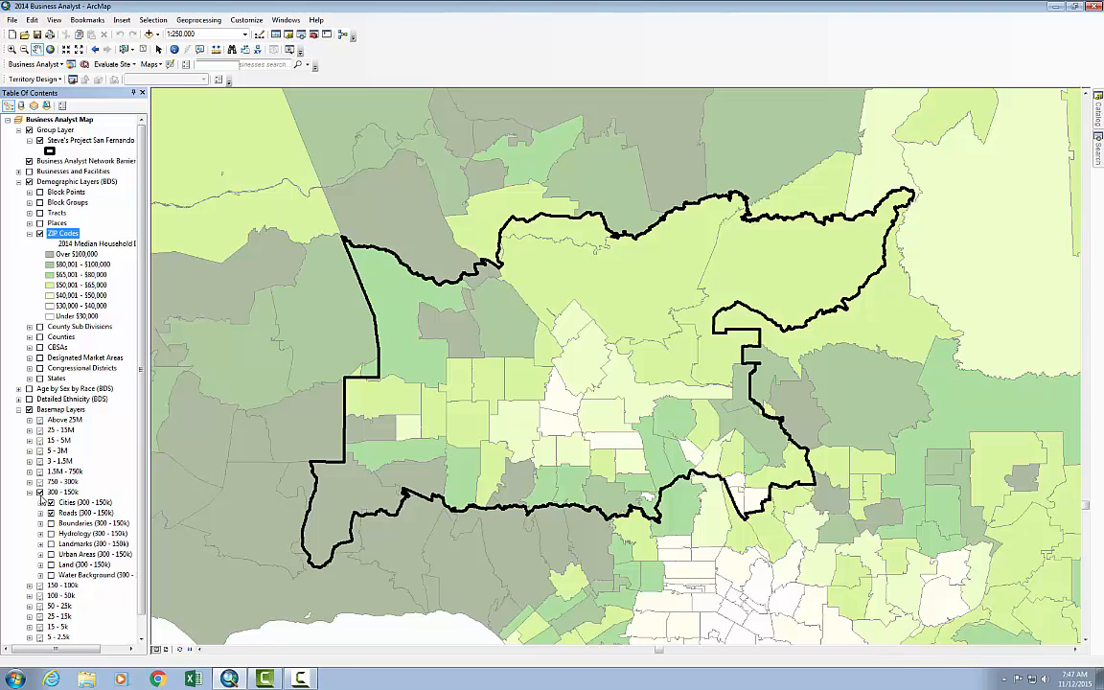
pyautogui.click(40, 492)
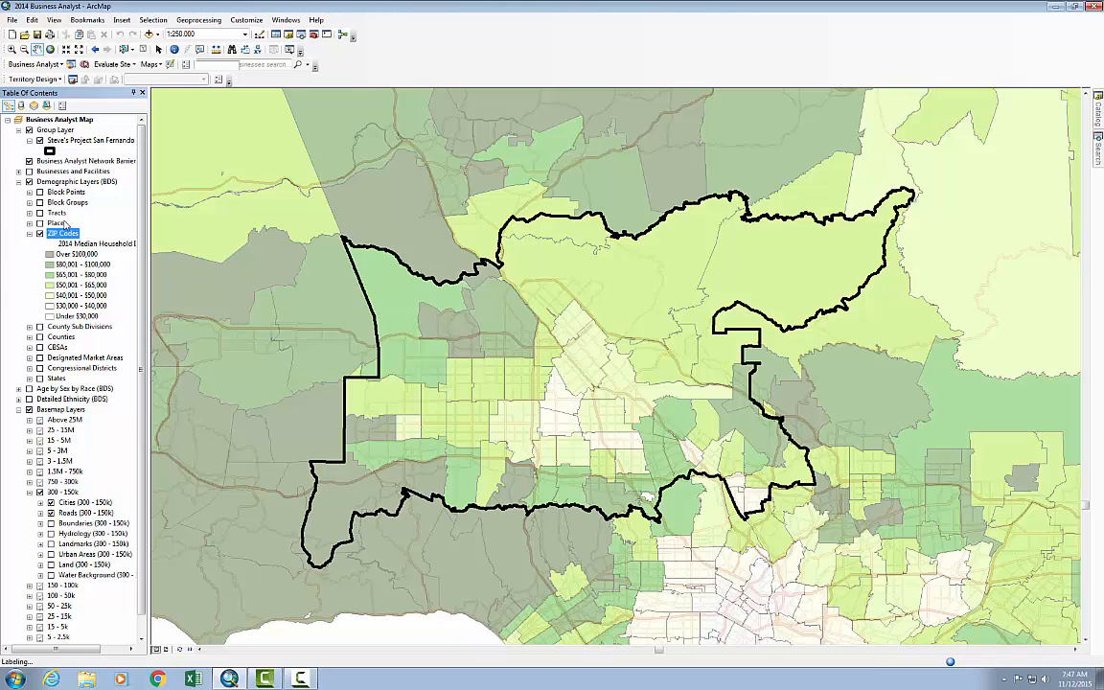
# Start saving the map as a new document in the 340 folder on the Z: users drive
pyautogui.click(12, 20)
pyautogui.click(34, 67)
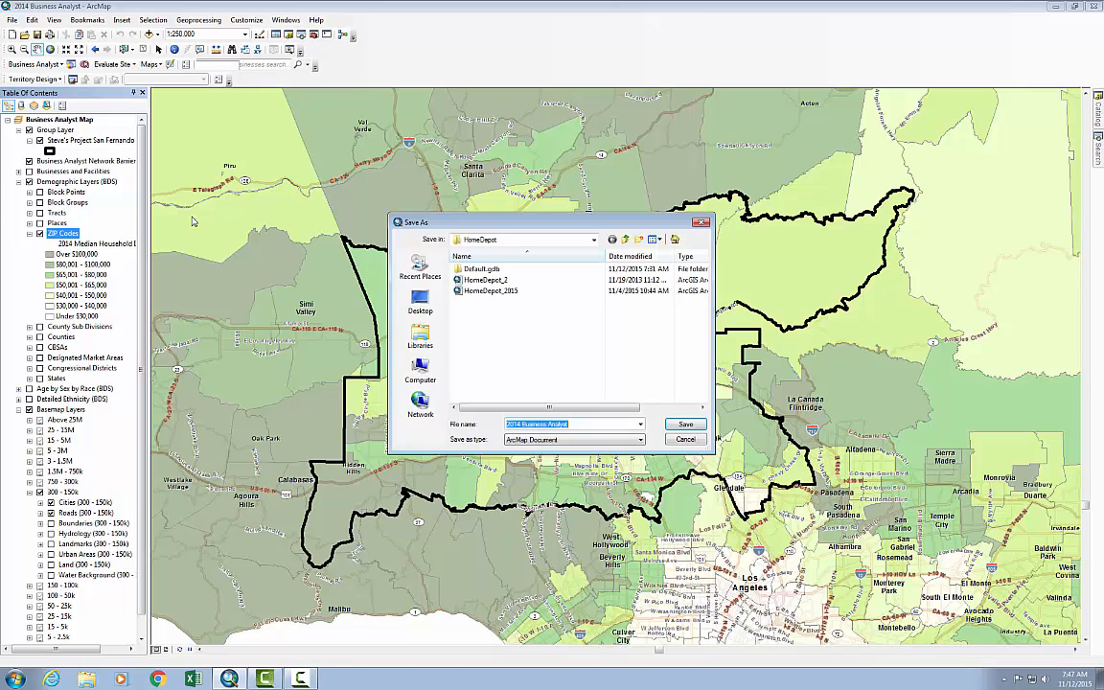
pyautogui.click(593, 239)
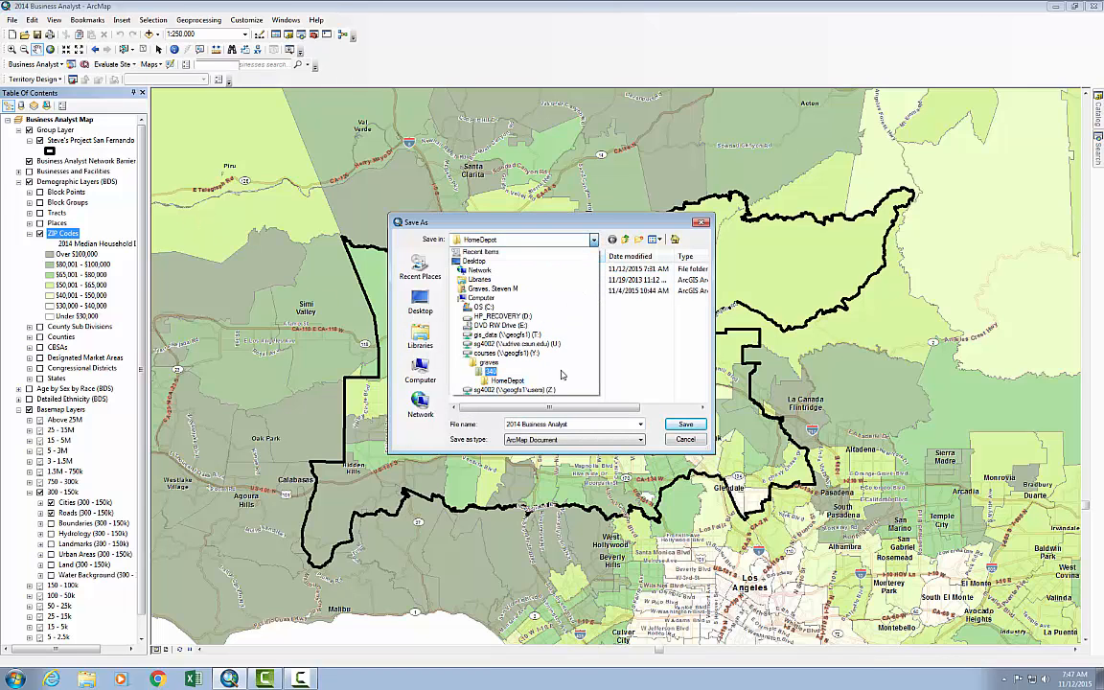
pyautogui.click(508, 389)
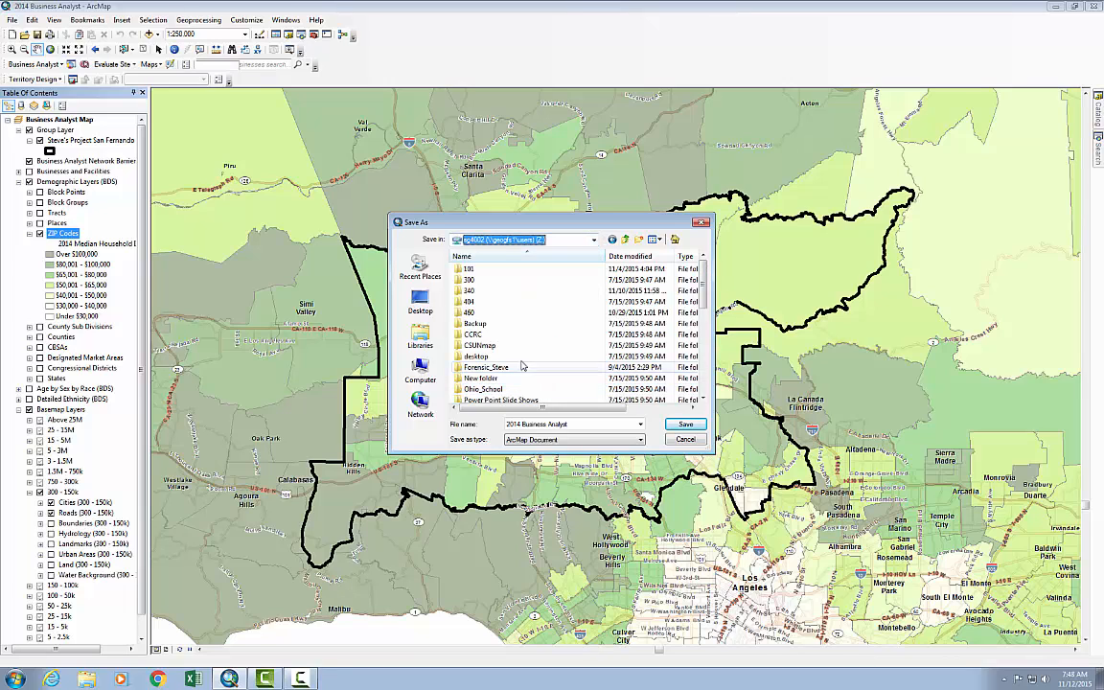
pyautogui.doubleClick(469, 292)
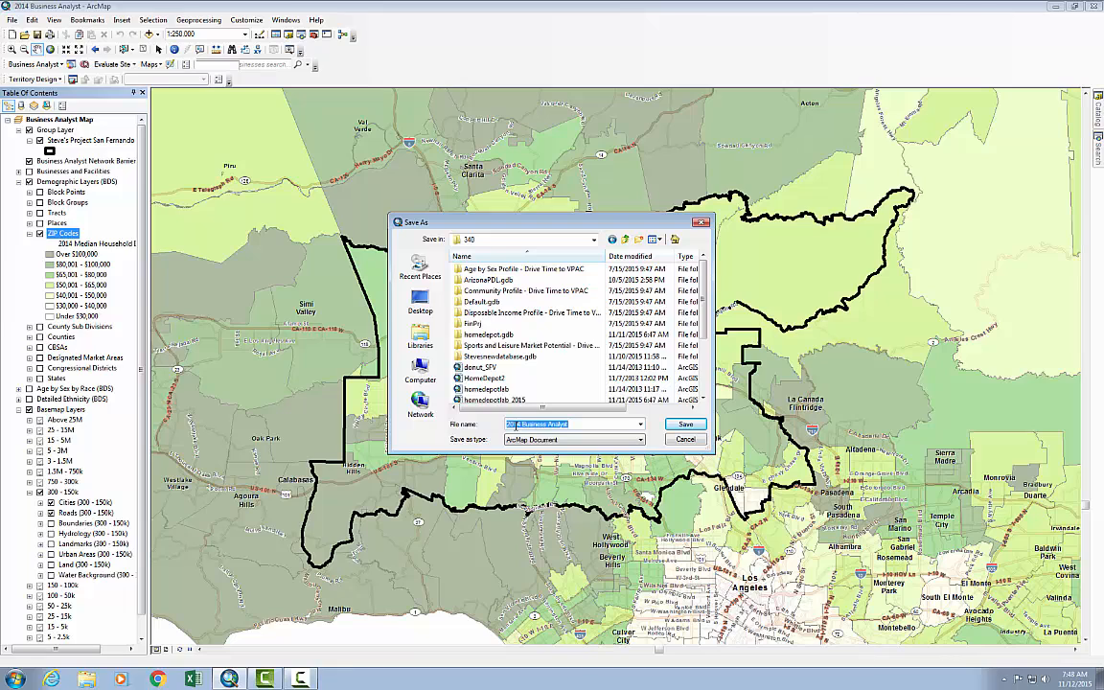
# Name the new map document SFV_ba_analyst and save it
pyautogui.write('21')
pyautogui.press('BackSpace')
pyautogui.press('BackSpace')
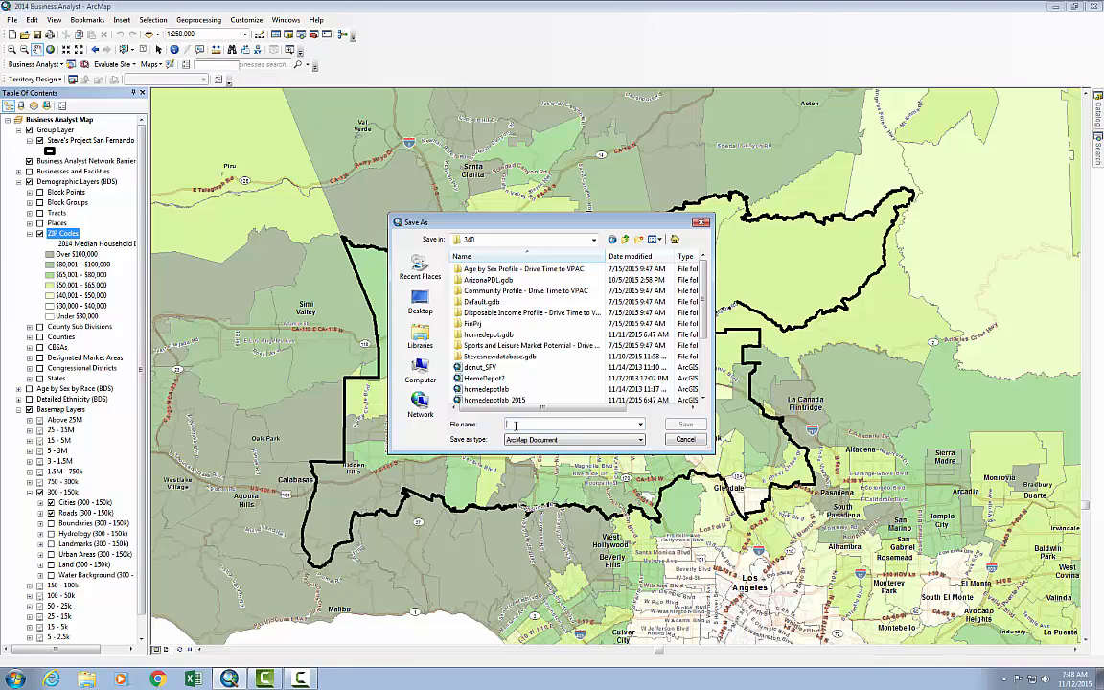
pyautogui.write('SFV')
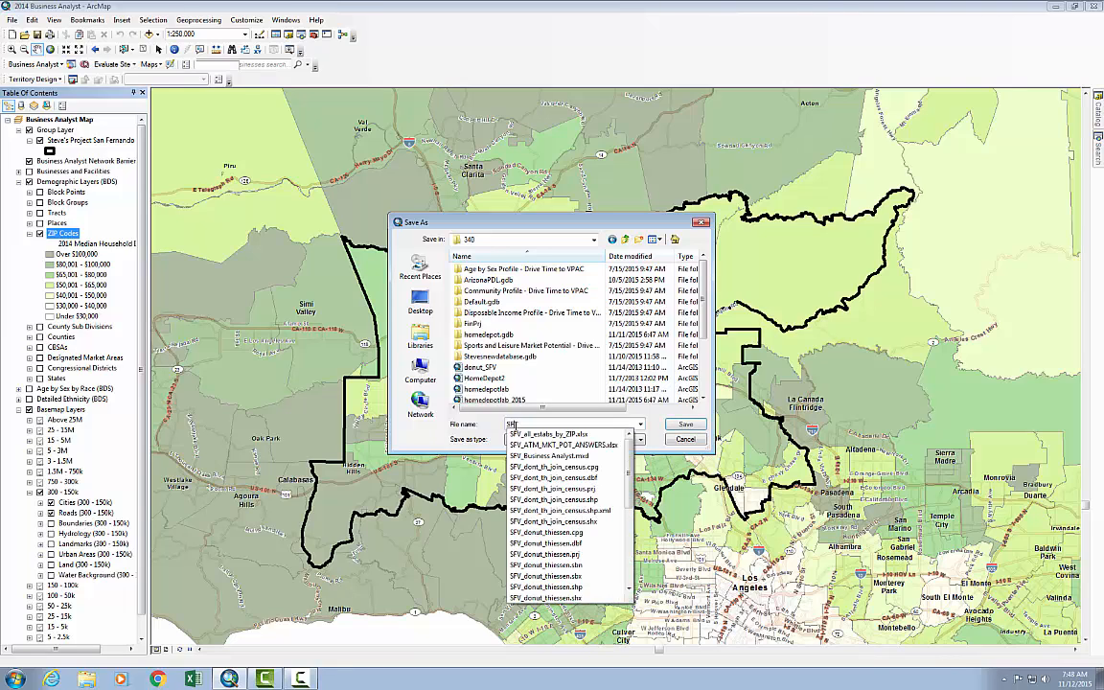
pyautogui.write('_ba')
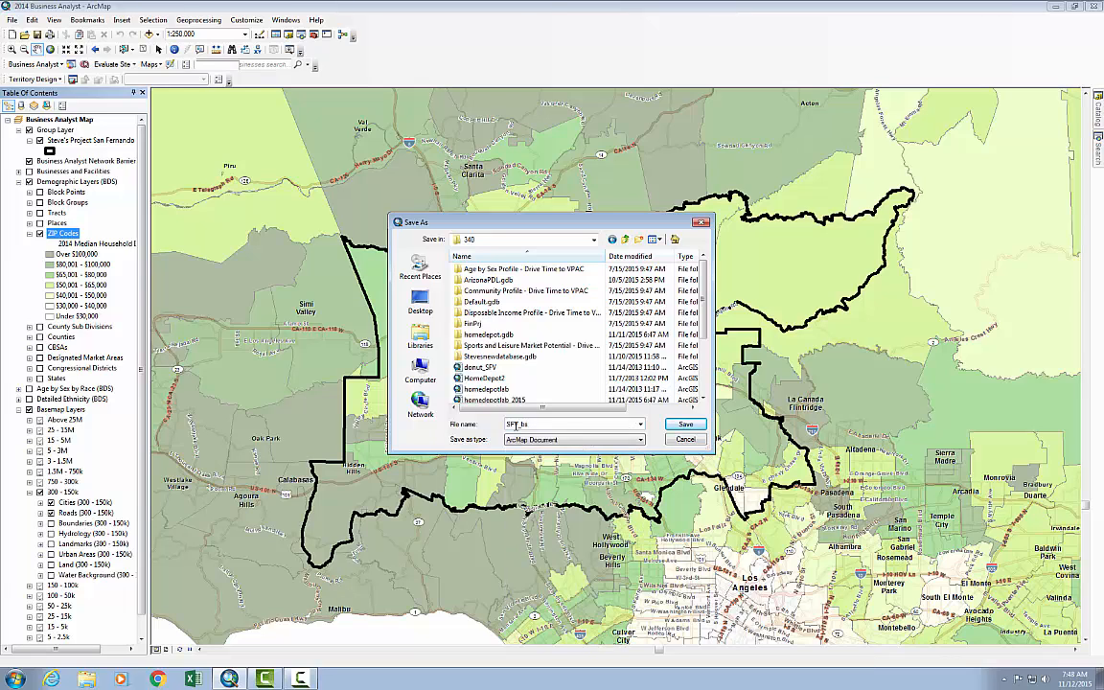
pyautogui.write('_analyst')
pyautogui.press('Return')
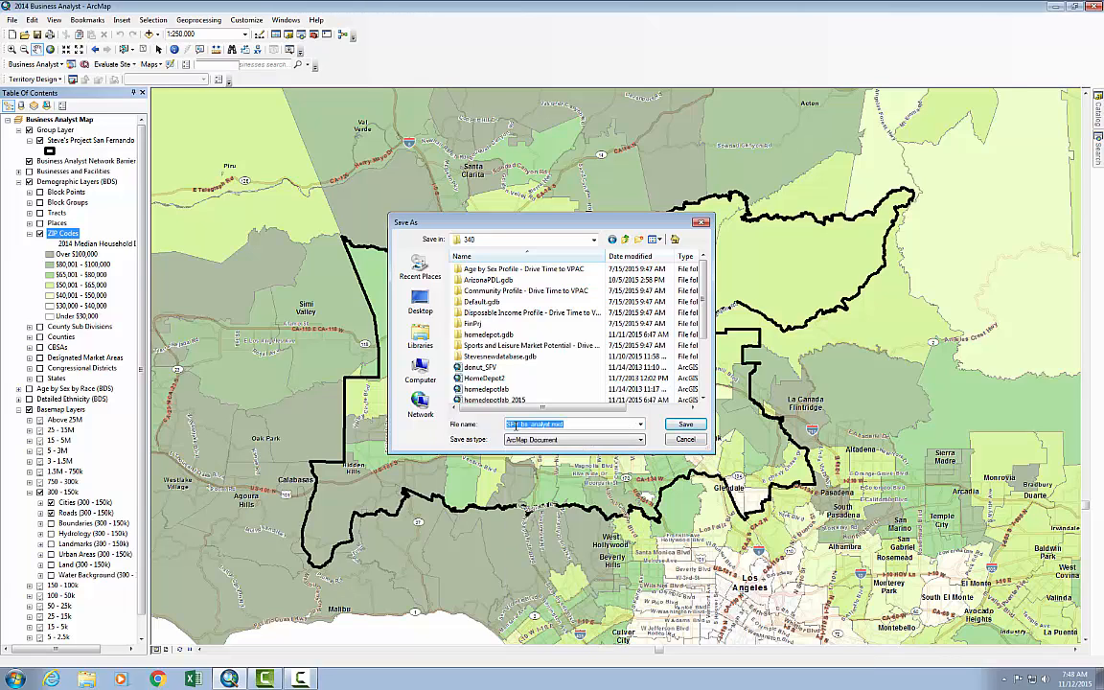